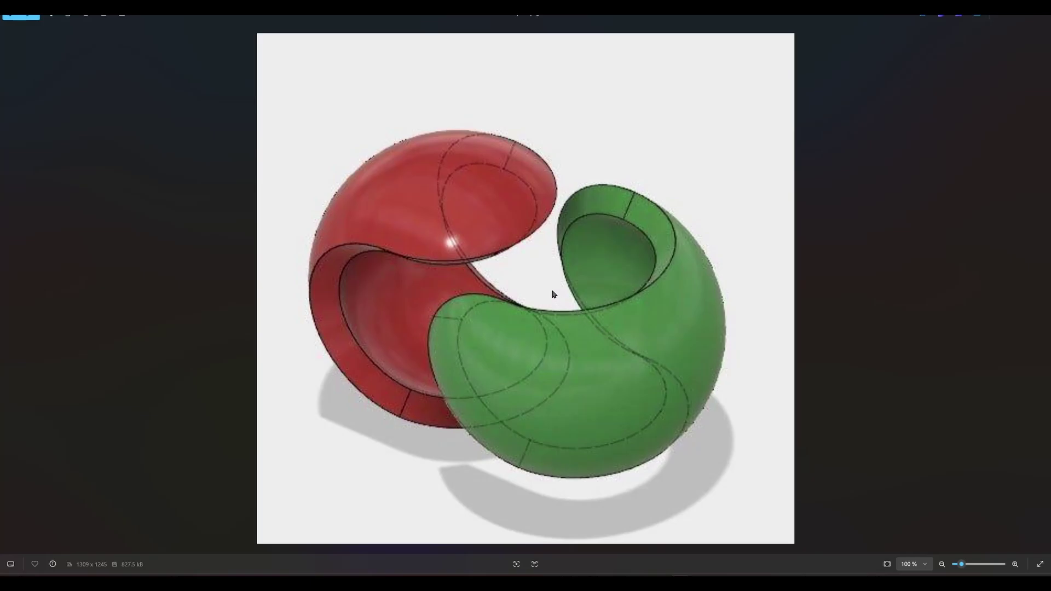
Page through the reference images to the opened purple yin-yang ball held over grass
key("Right")
scroll(549, 279, "up", 5)
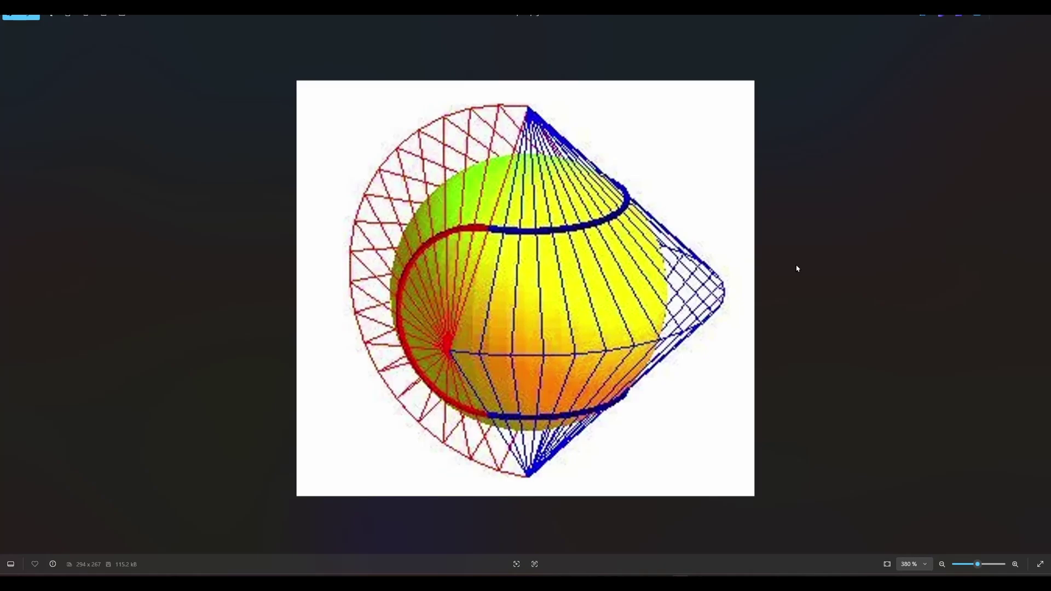
key("Right")
key("Right")
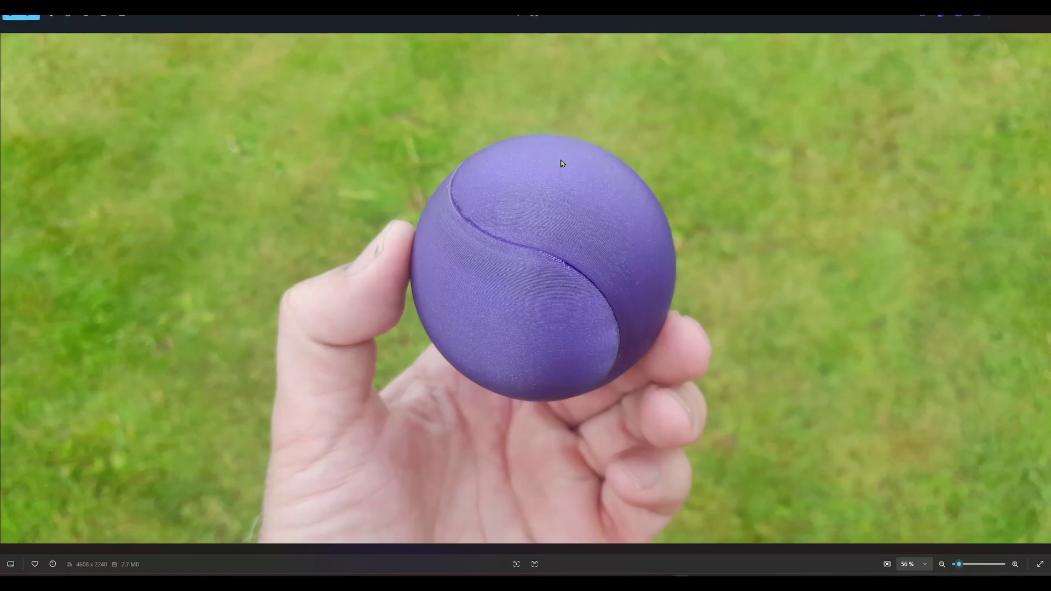
key("Right")
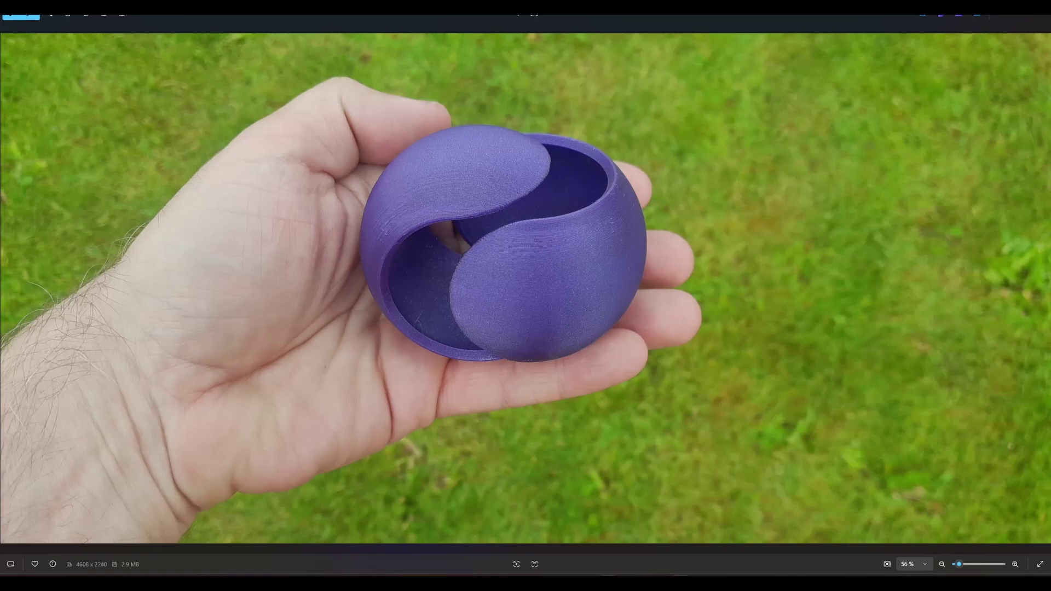
Bring up the Sphere Section sliced preview and orbit it from above and a low side
left_click(607, 534)
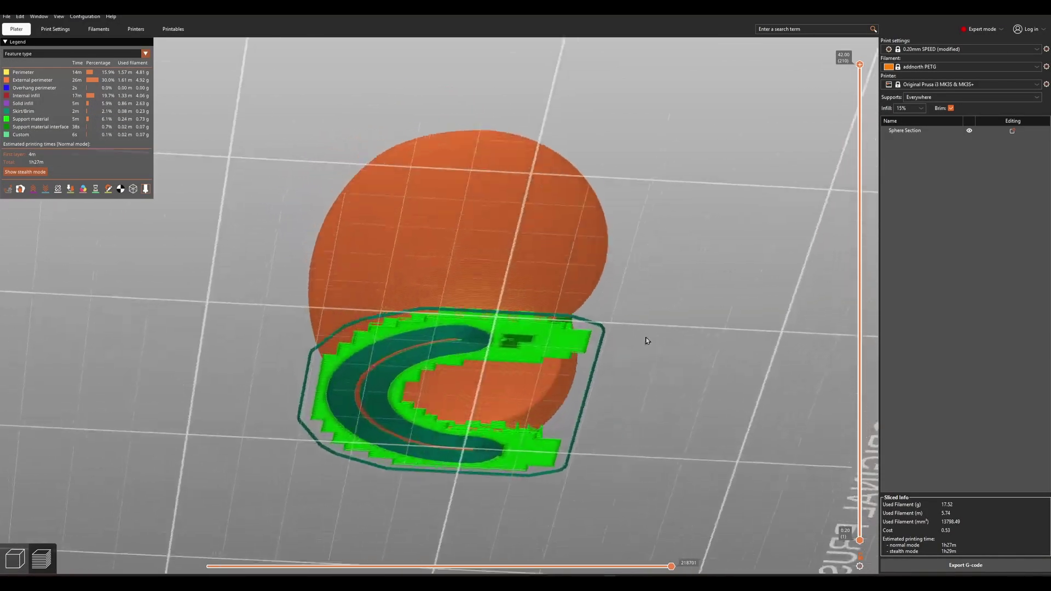
left_click_drag(646, 341, 503, 382)
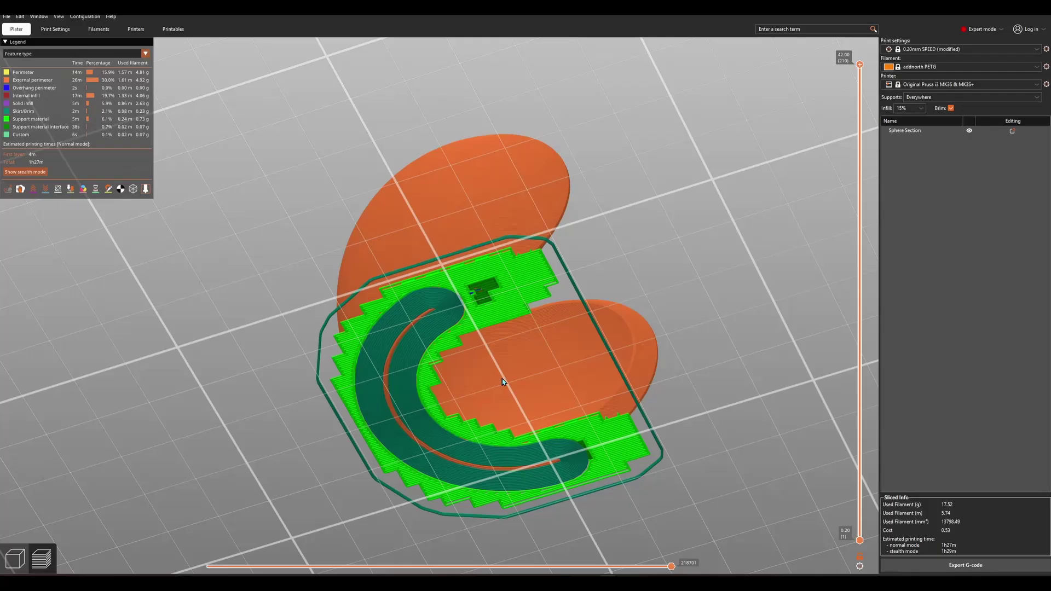
scroll(503, 381, "up", 3)
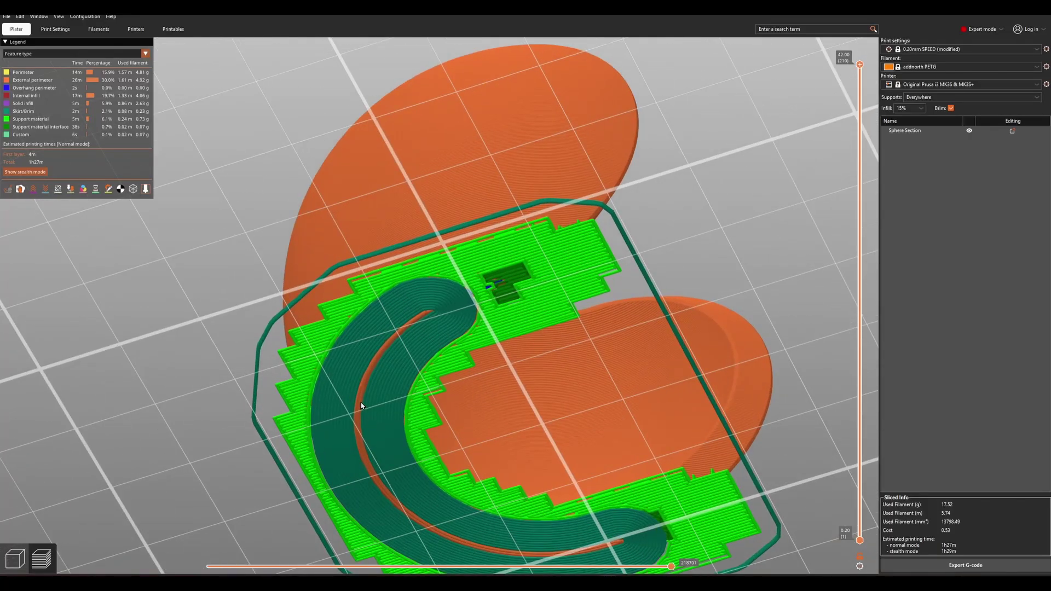
scroll(435, 313, "down", 3)
left_click_drag(621, 282, 639, 319)
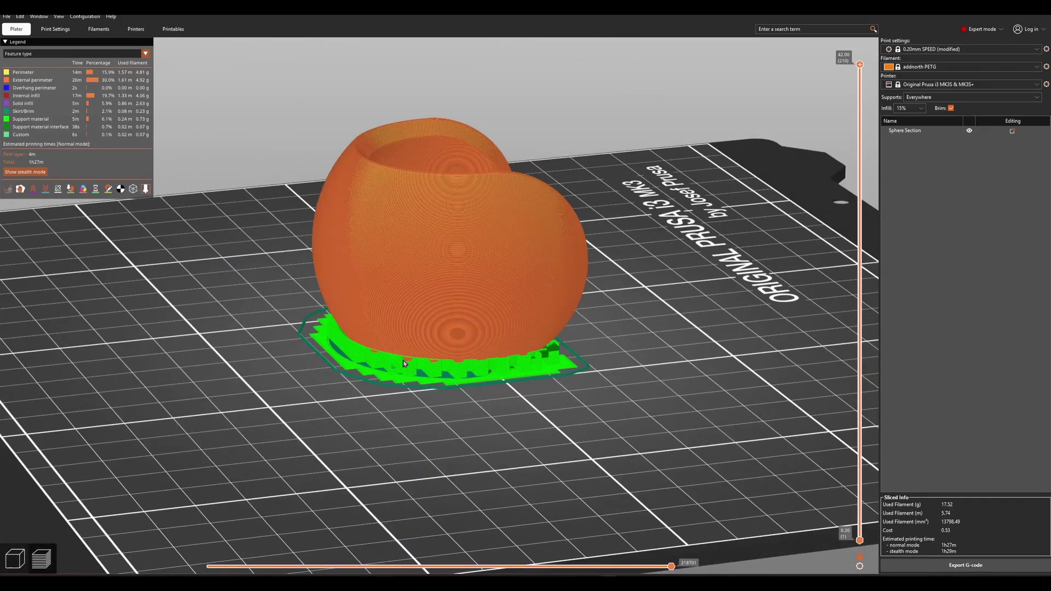
Review the Support material settings, then inspect the print's support layer from below and level
left_click(60, 31)
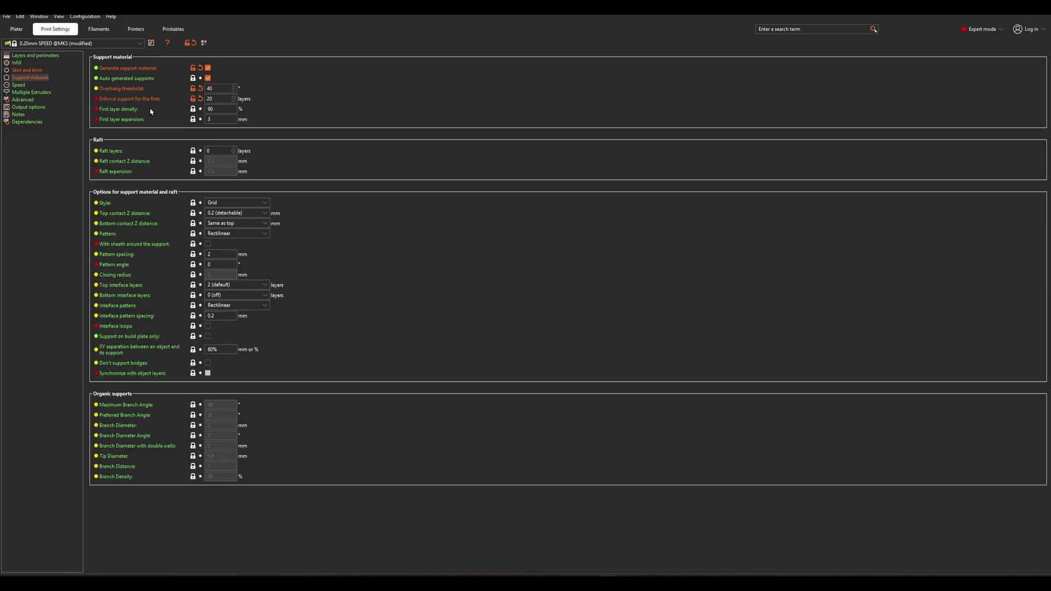
mouse_move(141, 103)
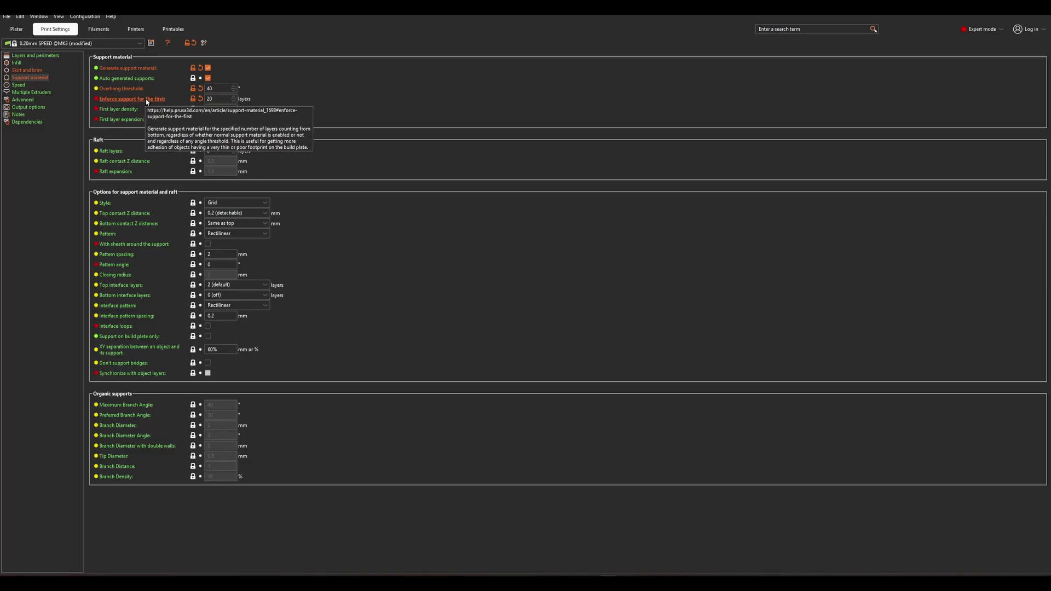
left_click(20, 30)
left_click_drag(592, 362, 425, 373)
scroll(475, 323, "up", 5)
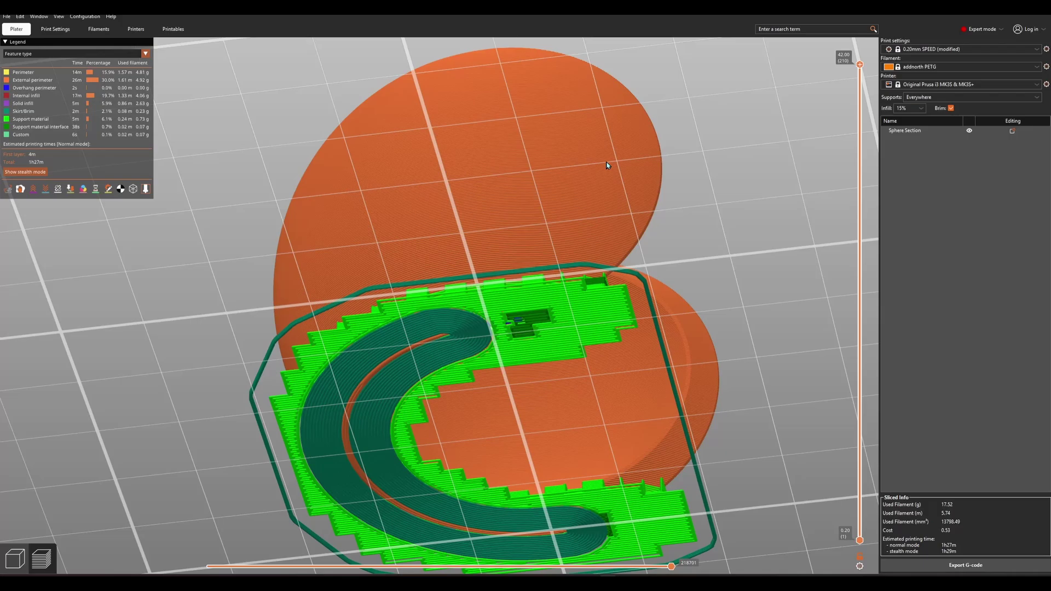
left_click_drag(567, 257, 575, 323)
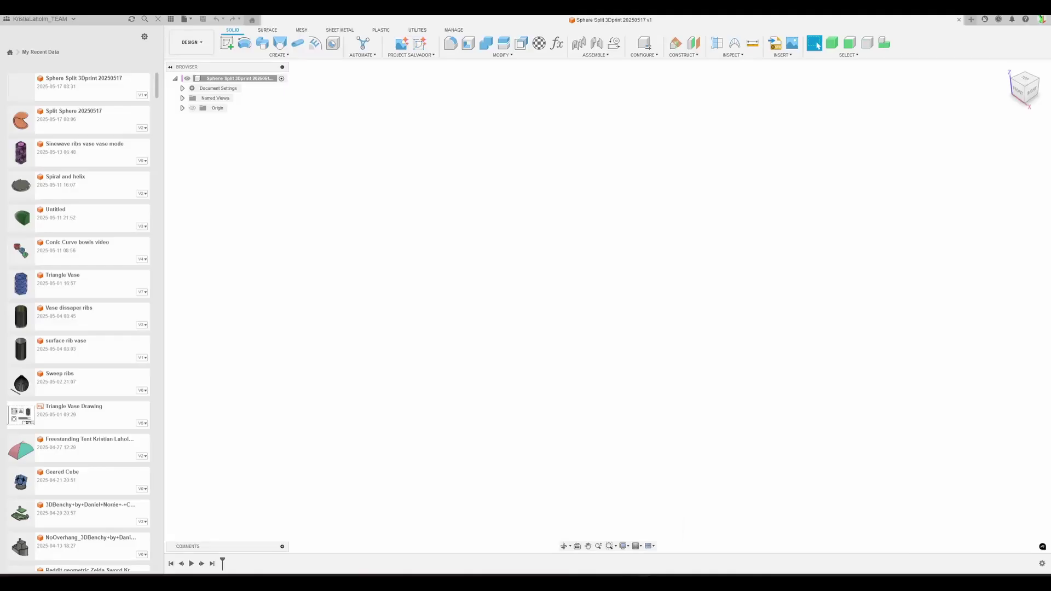
Close the Data Panel, add a root-level component named 'Sphere Section', and activate it
left_click(157, 19)
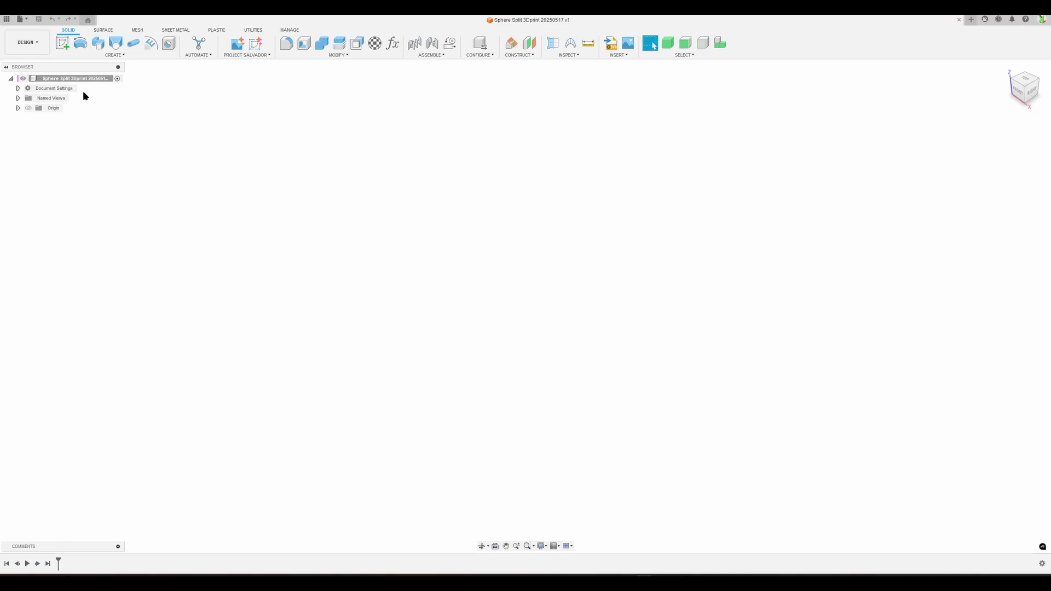
left_click(569, 56)
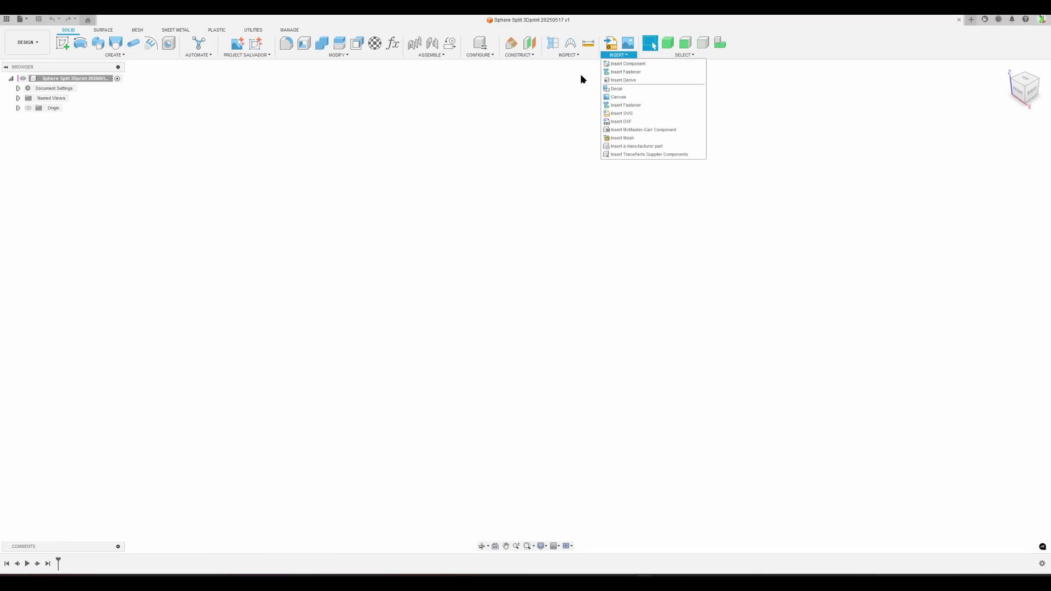
left_click(387, 301)
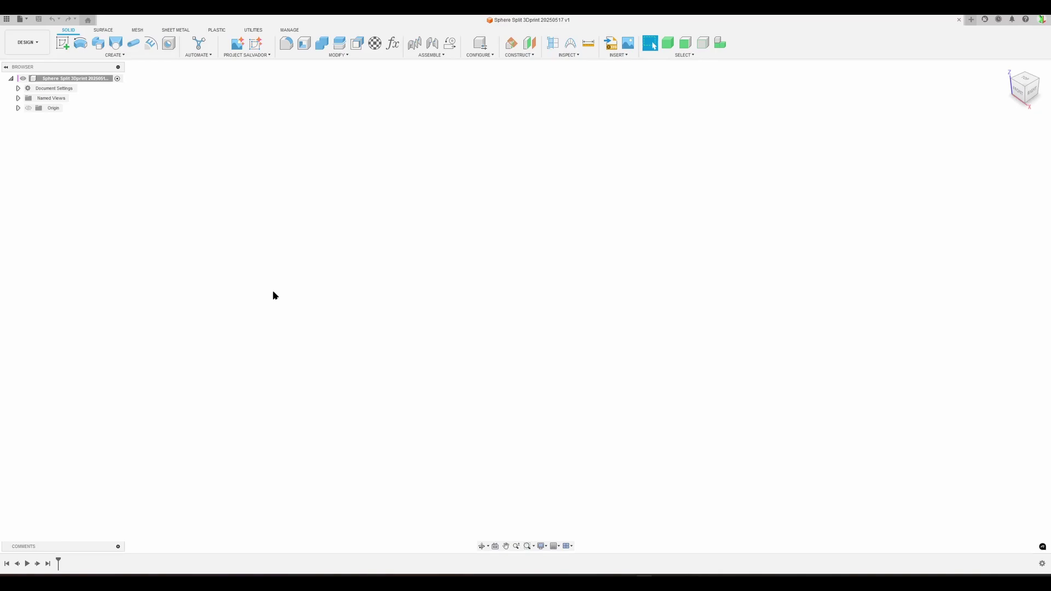
right_click(92, 80)
left_click(130, 86)
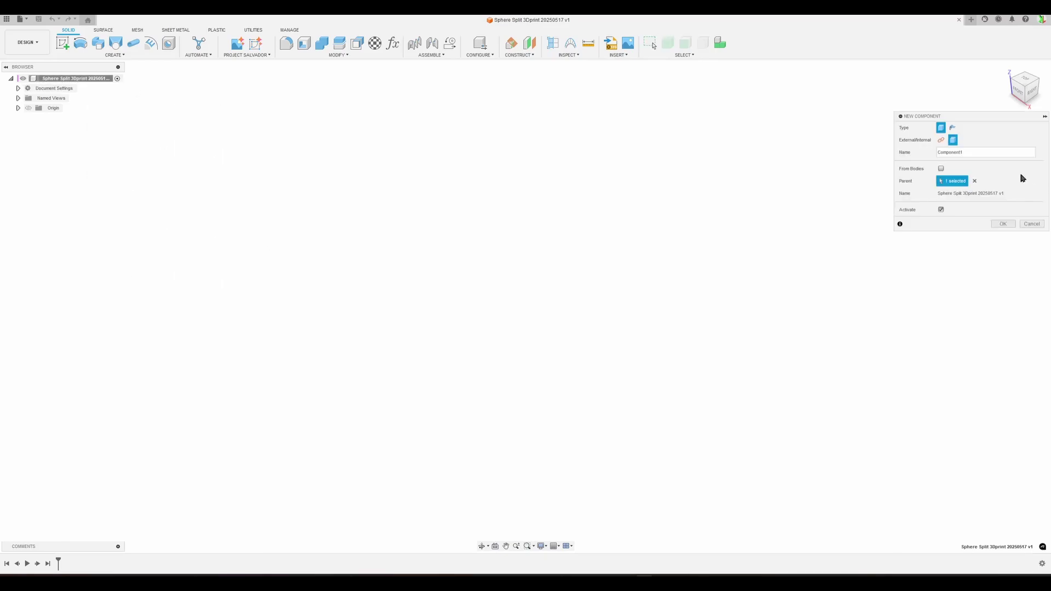
left_click(972, 153)
key("BackSpace")
key("BackSpace")
key("BackSpace")
key("BackSpace")
key("BackSpace")
key("BackSpace")
key("BackSpace")
key("BackSpace")
key("BackSpace")
key("BackSpace")
type("Sphere")
key("Return")
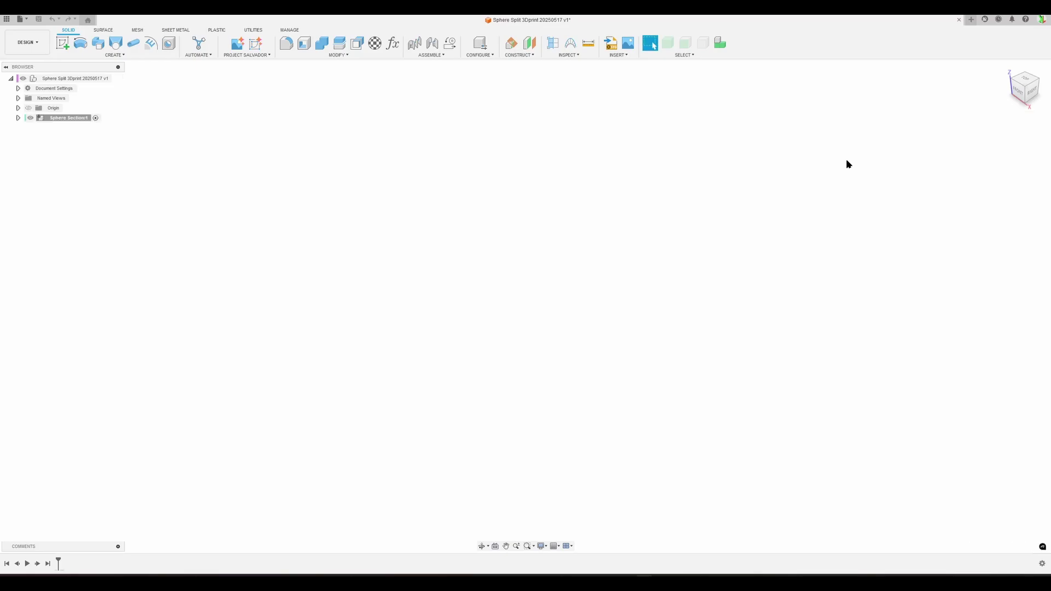
left_click(18, 118)
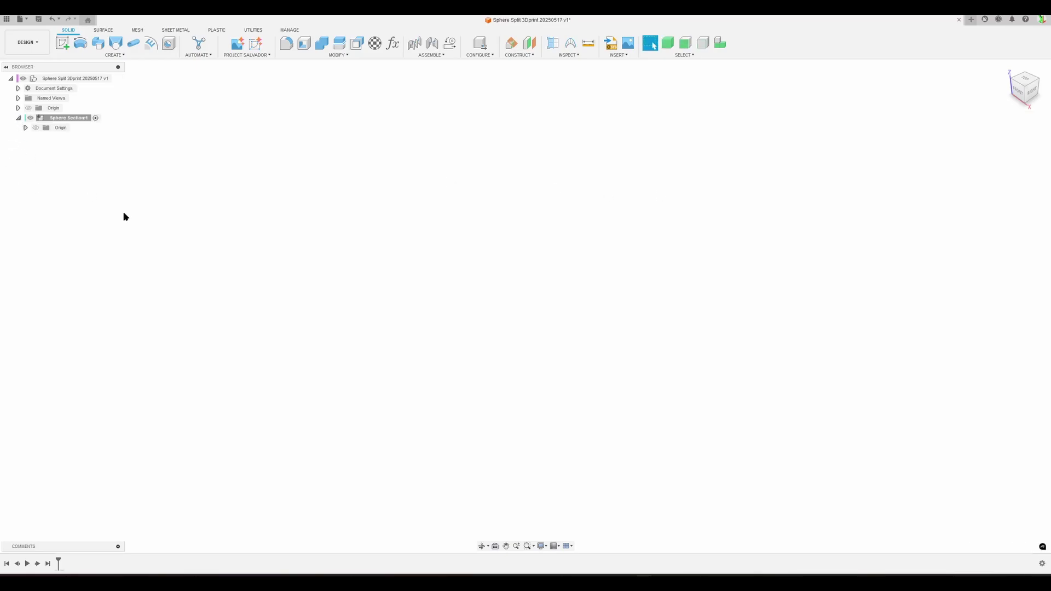
left_click(96, 119)
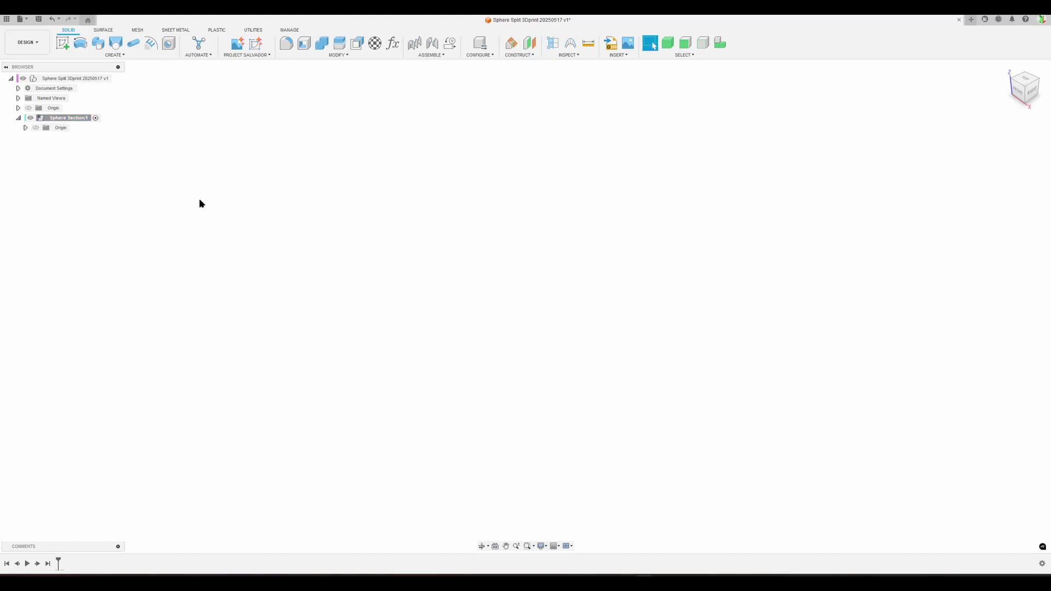
Sketch an origin-centred circle on the front plane with diameter Sphere_D = 60, then hide dimensions
left_click(62, 45)
left_click(552, 302)
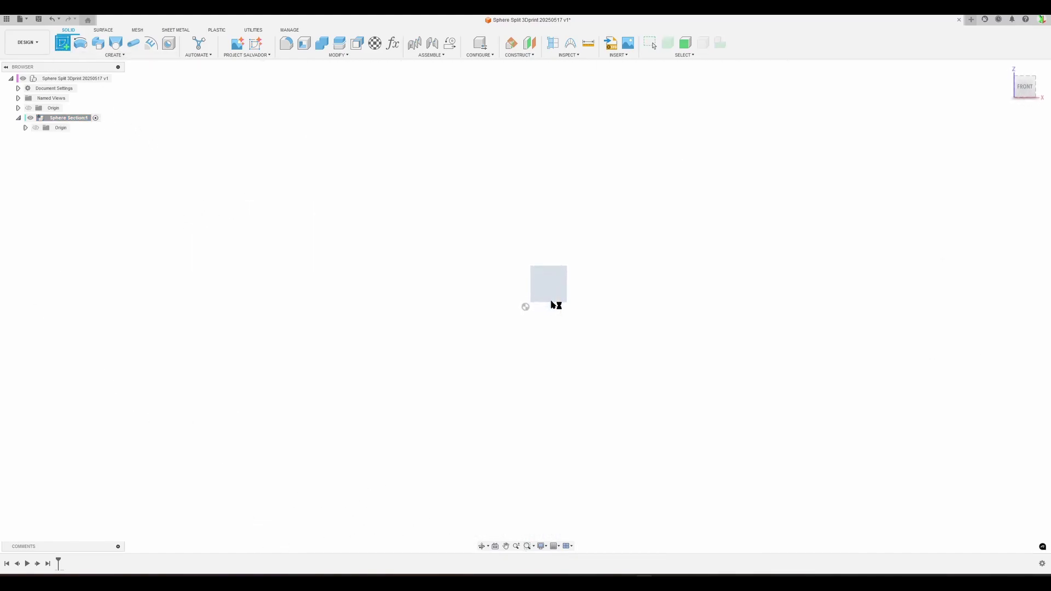
key("c")
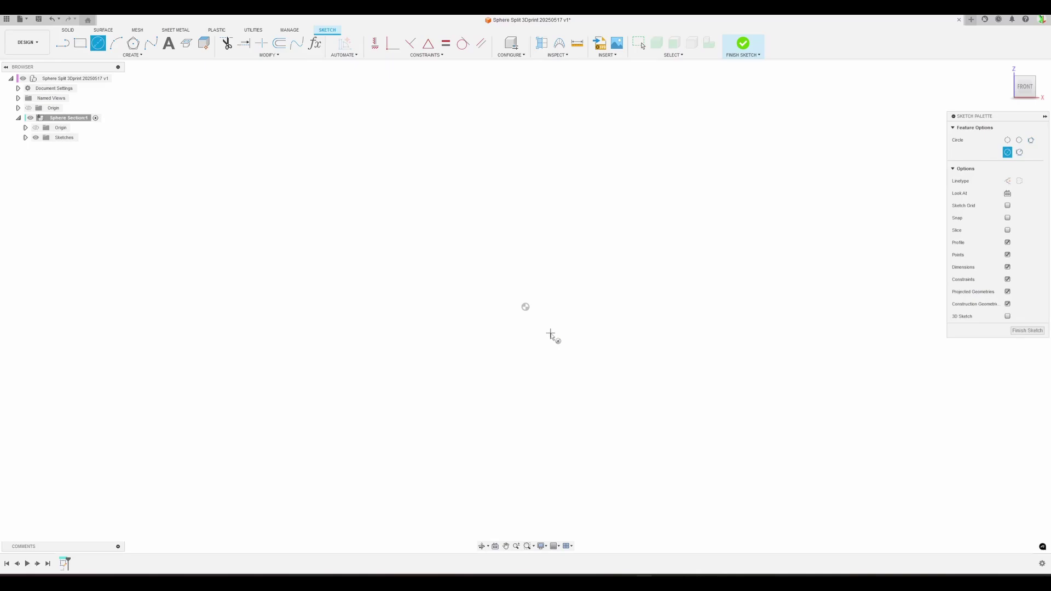
left_click(525, 306)
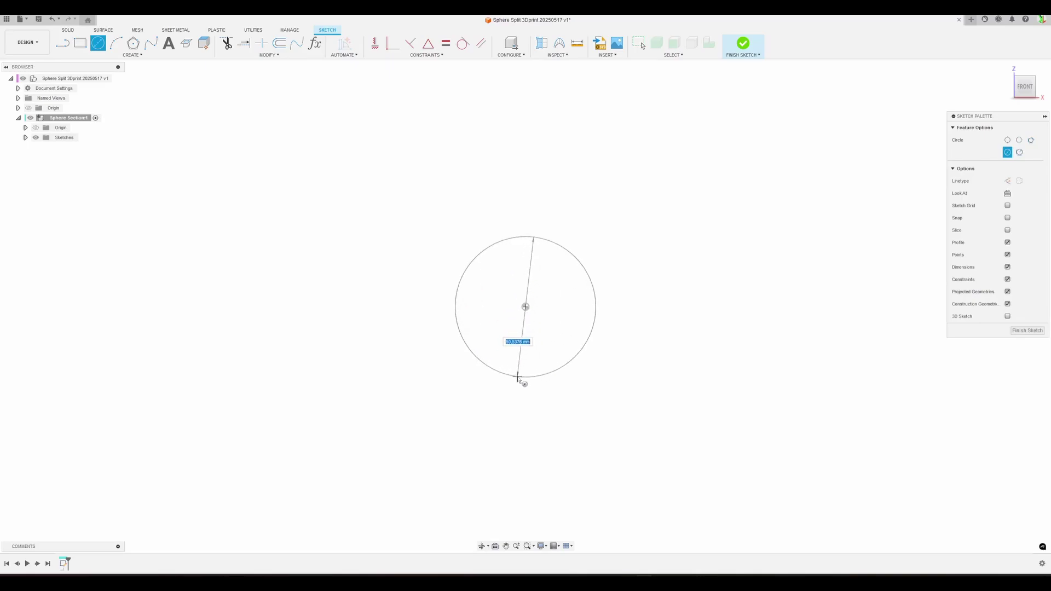
type("5")
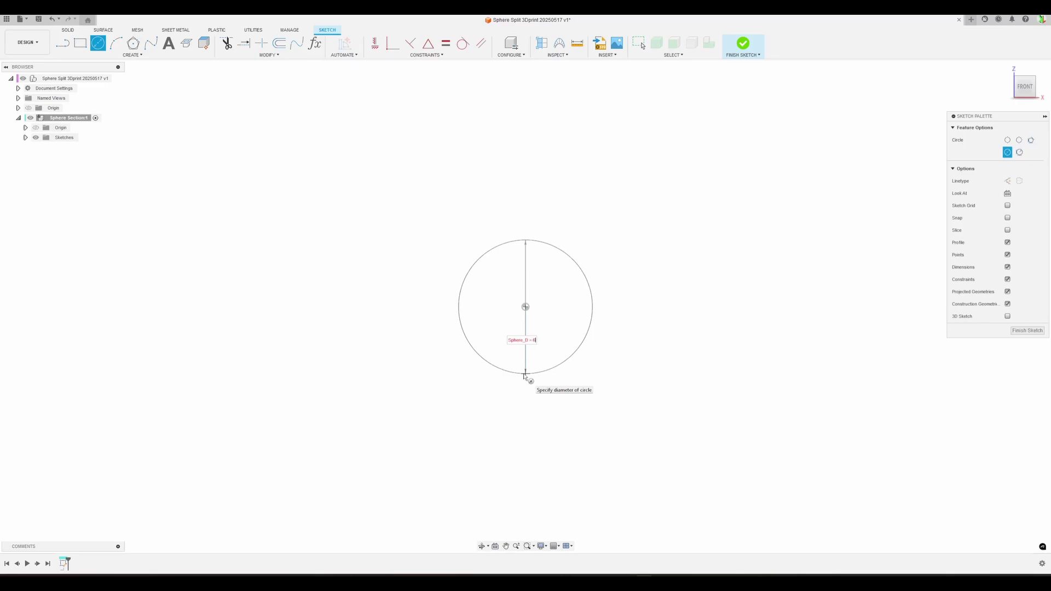
key("Return")
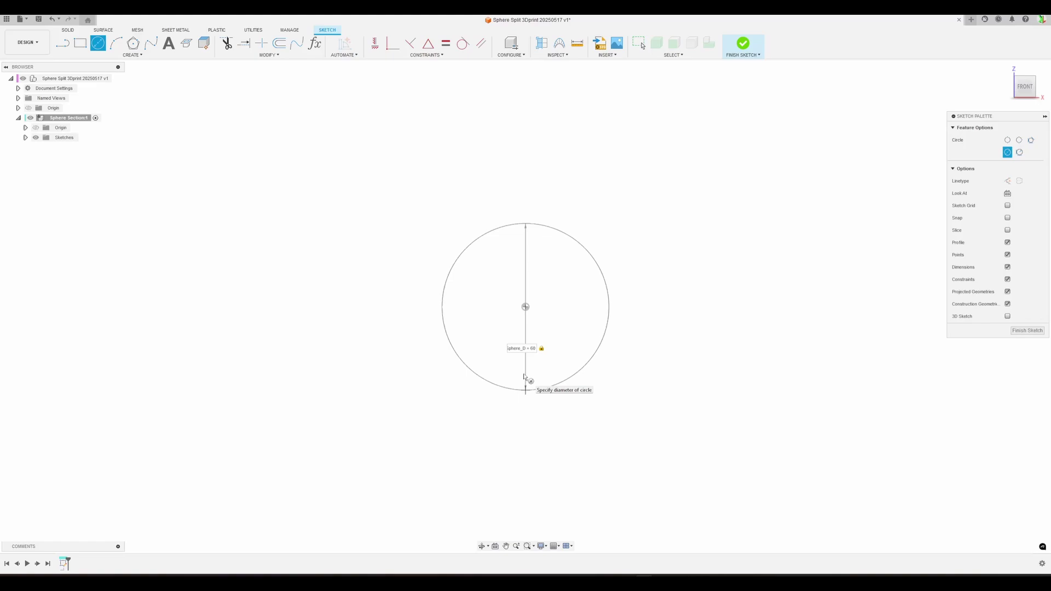
key("Return")
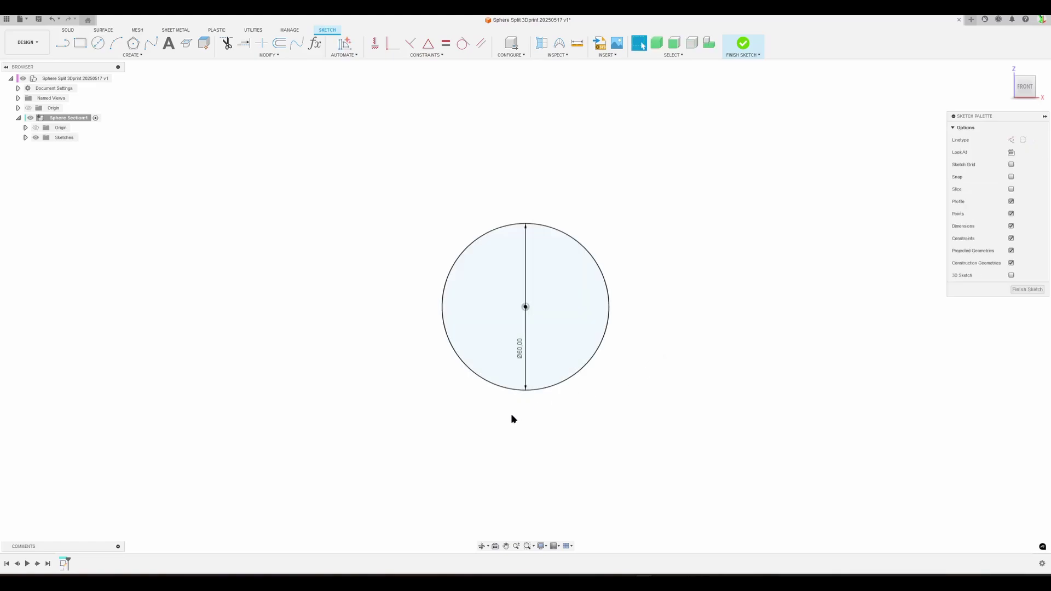
scroll(513, 416, "up", 2)
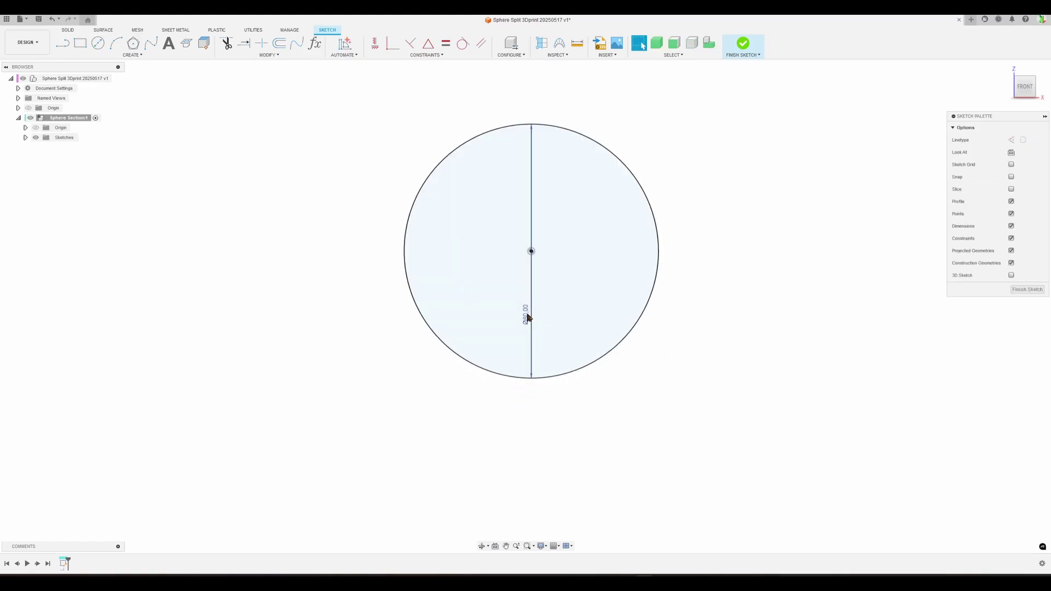
left_click_drag(527, 316, 383, 335)
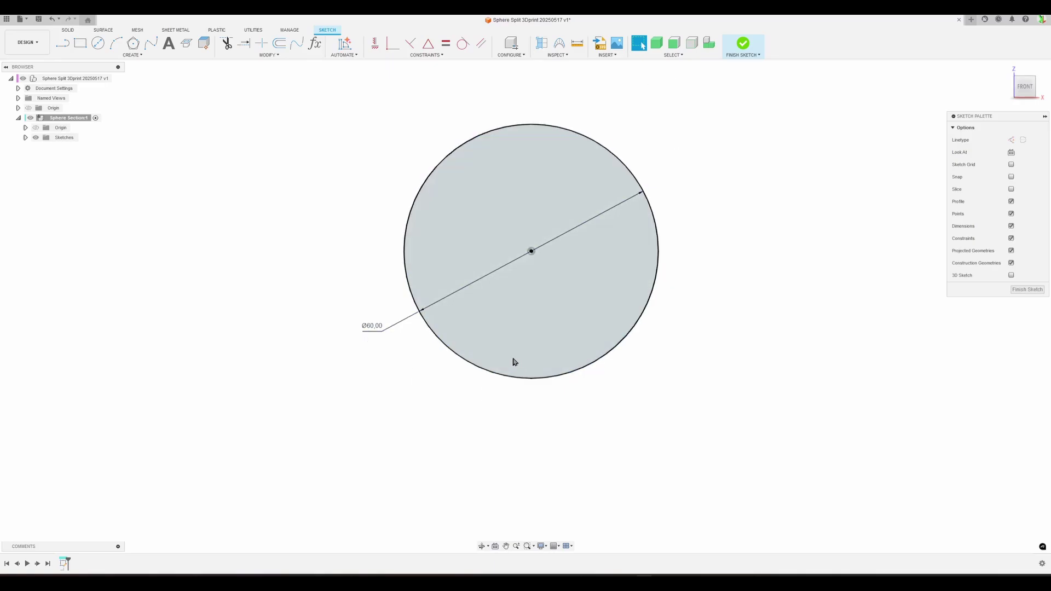
left_click(1012, 226)
Draw a vertical line across the circle and constrain it through the centre
key("l")
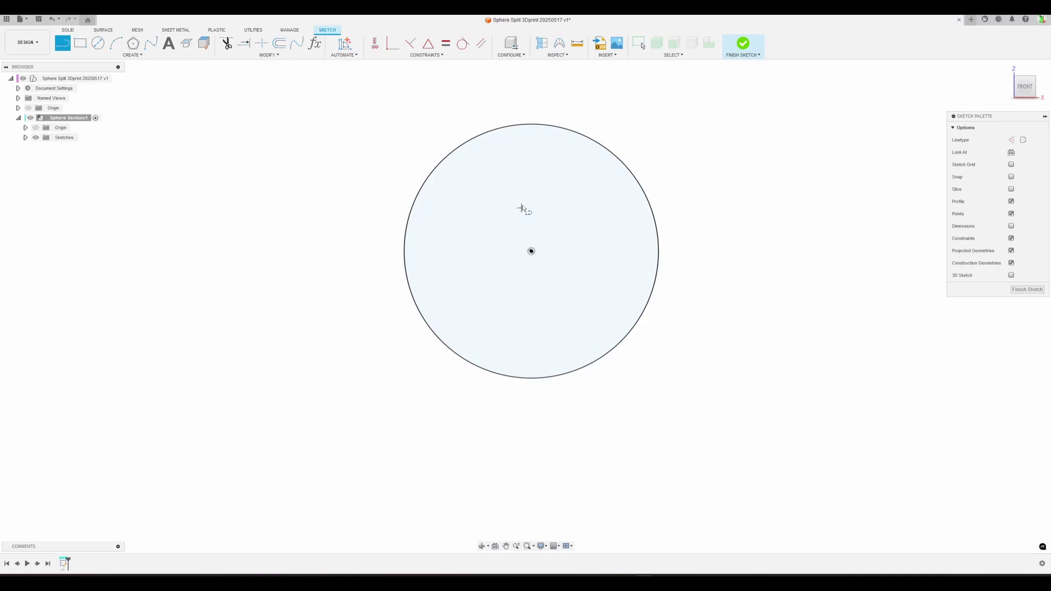
left_click(515, 125)
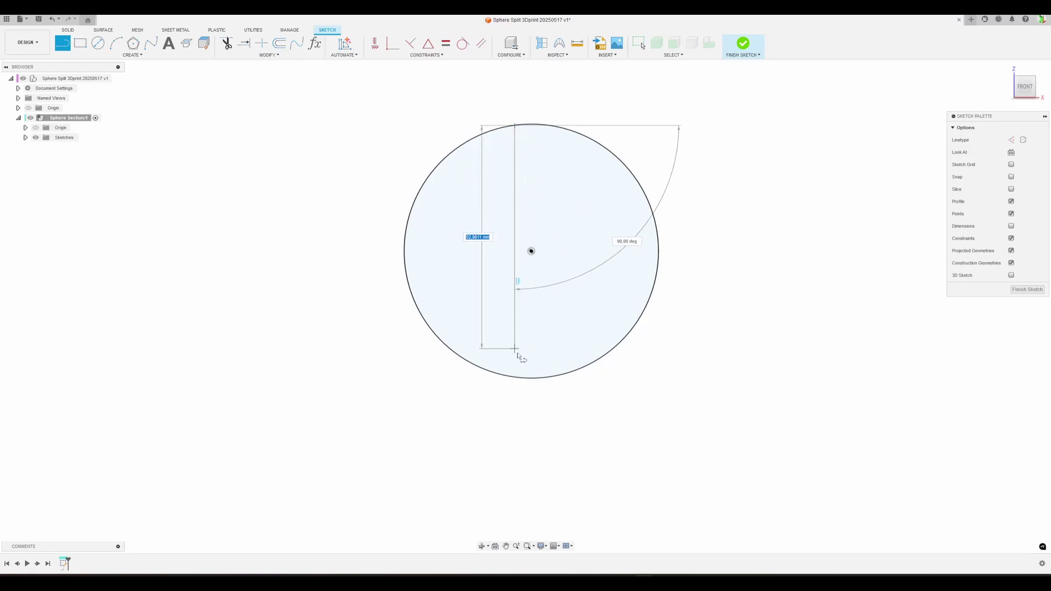
double_click(514, 377)
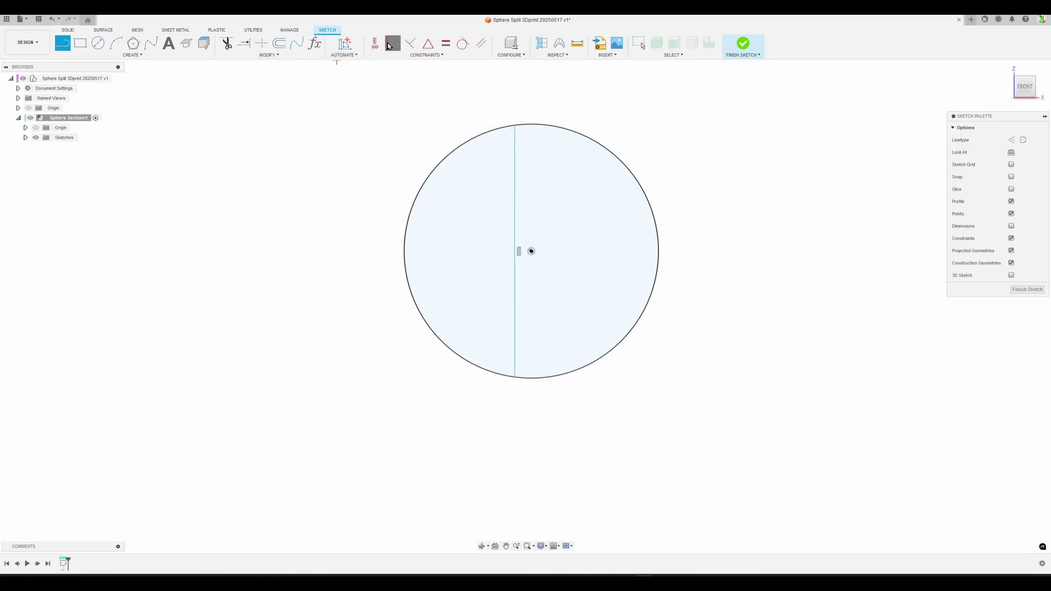
key("Escape")
left_click(517, 175)
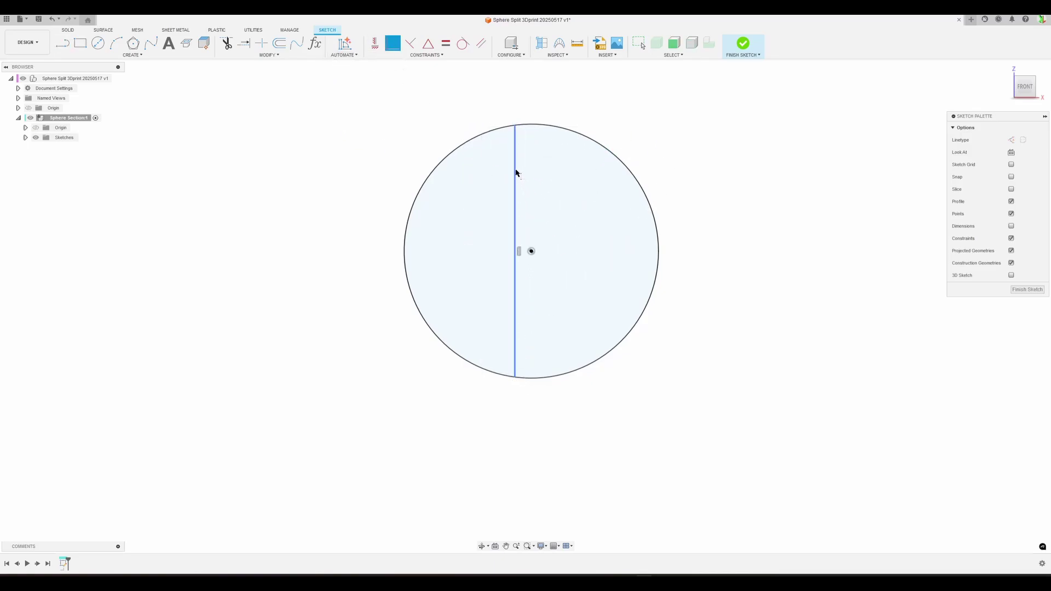
left_click(531, 251)
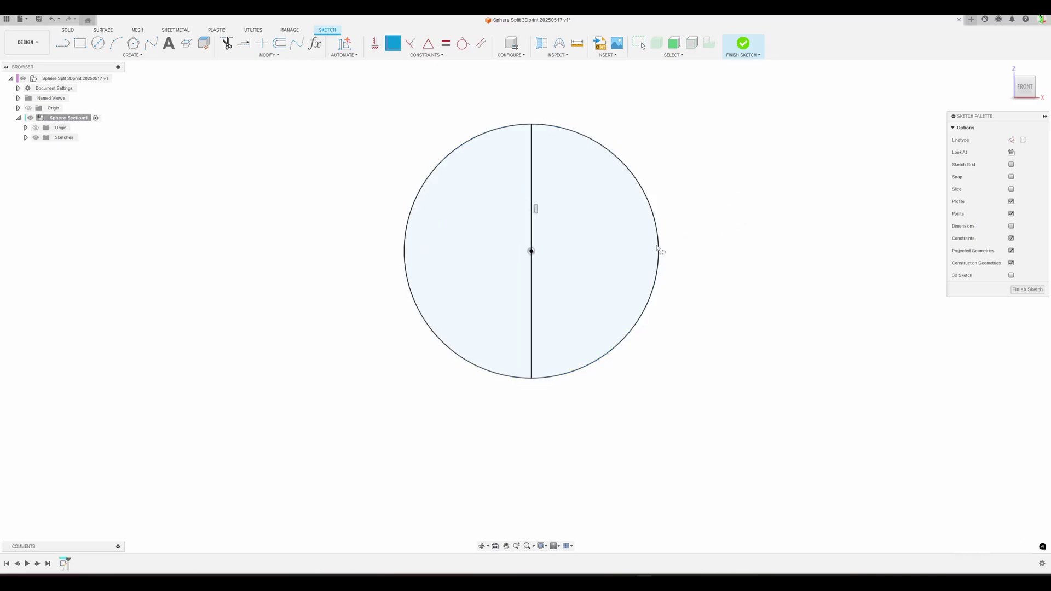
Draw two horizontal lines joined by a left-bulging arc, making the arc centre coincident with the origin
key("l")
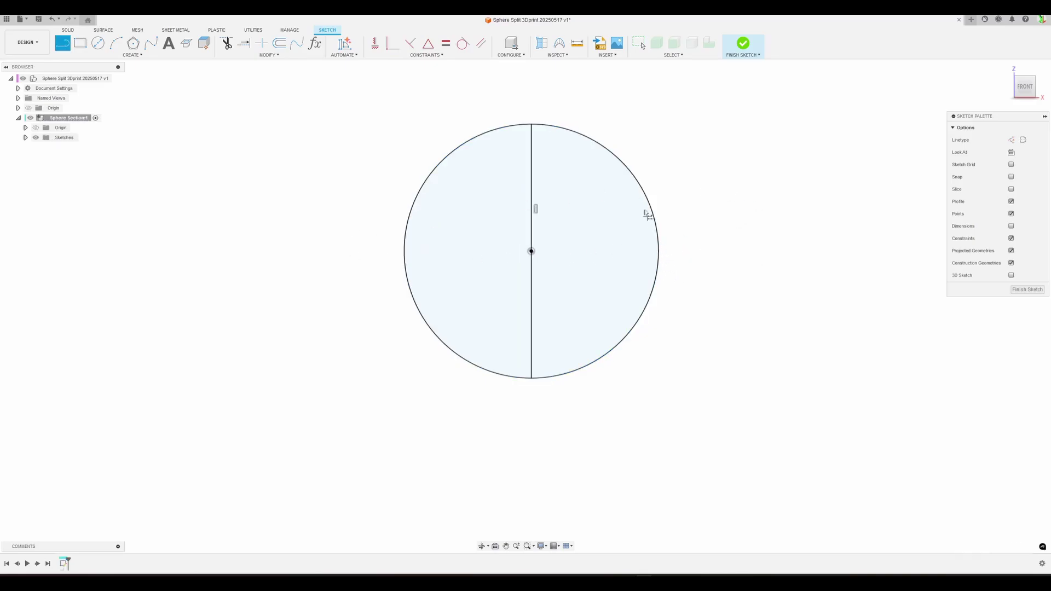
left_click(642, 189)
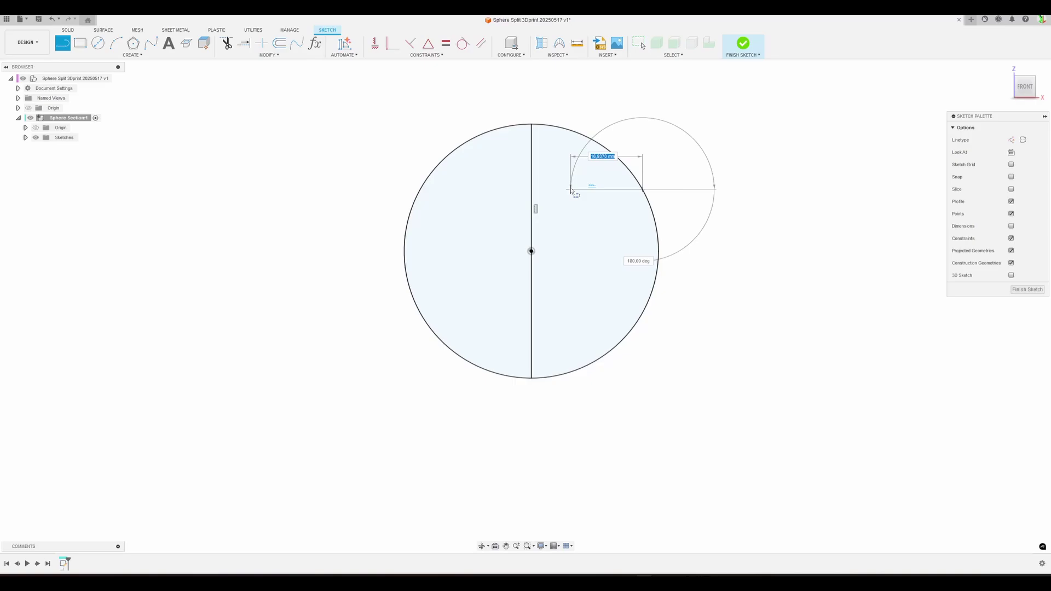
left_click(534, 190)
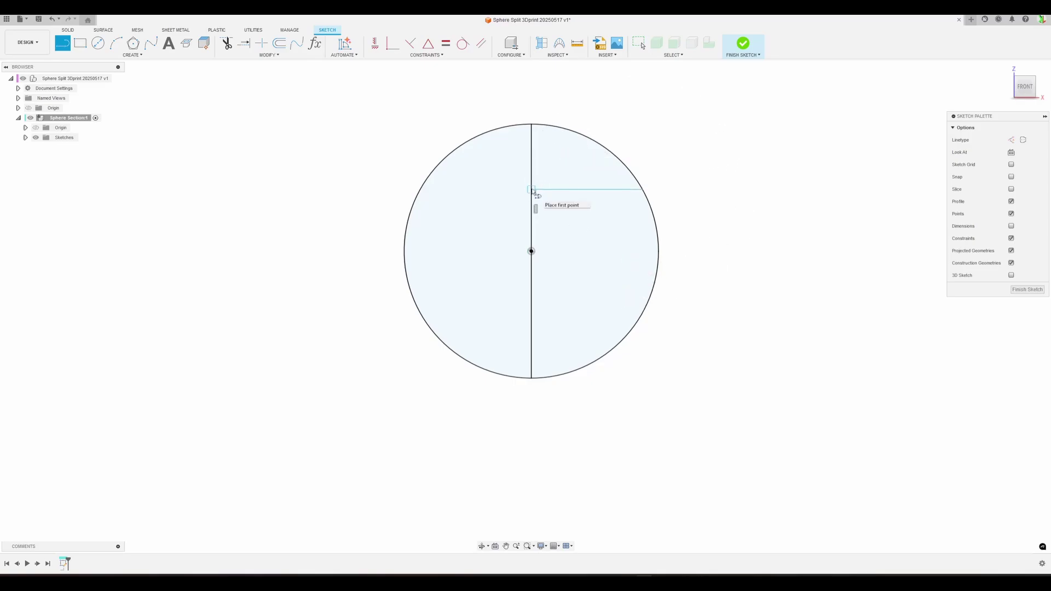
mouse_move(534, 193)
left_mouse_down()
mouse_move(488, 207)
mouse_move(463, 274)
mouse_move(491, 298)
mouse_move(531, 289)
left_mouse_up()
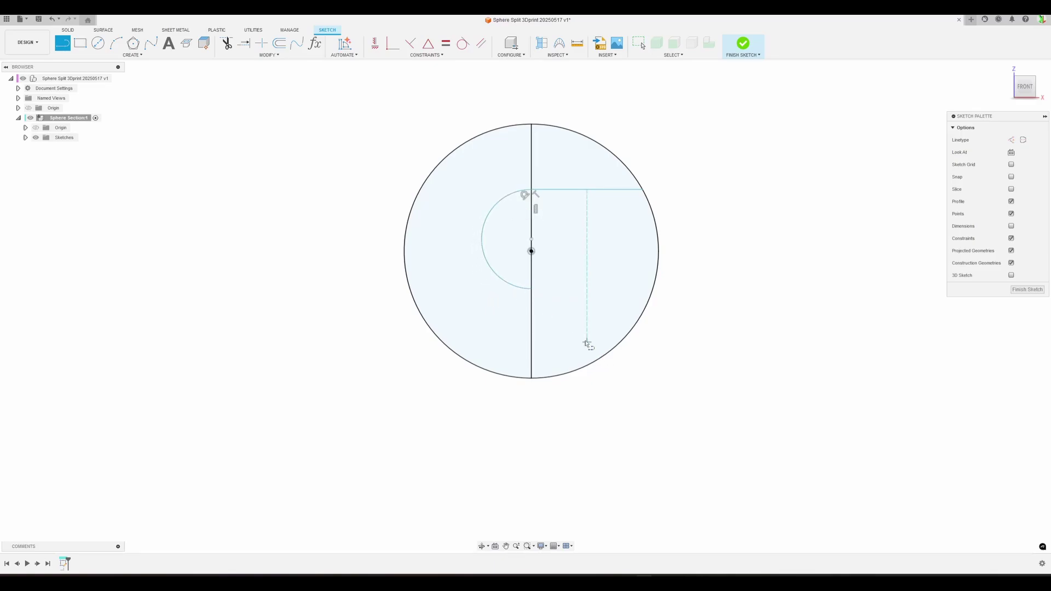
left_click(533, 291)
double_click(653, 290)
key("Escape")
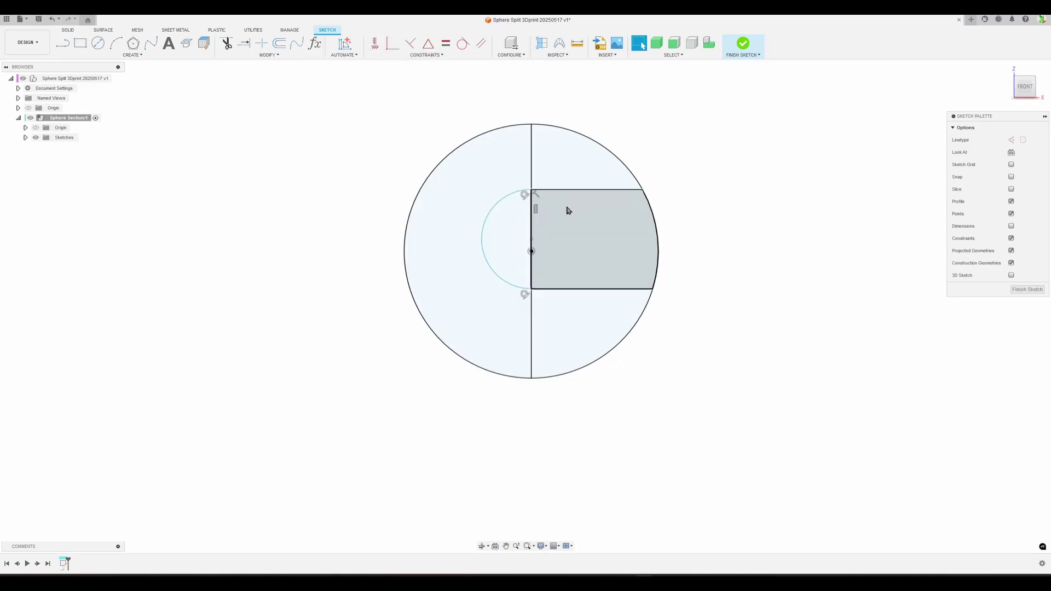
left_click(391, 47)
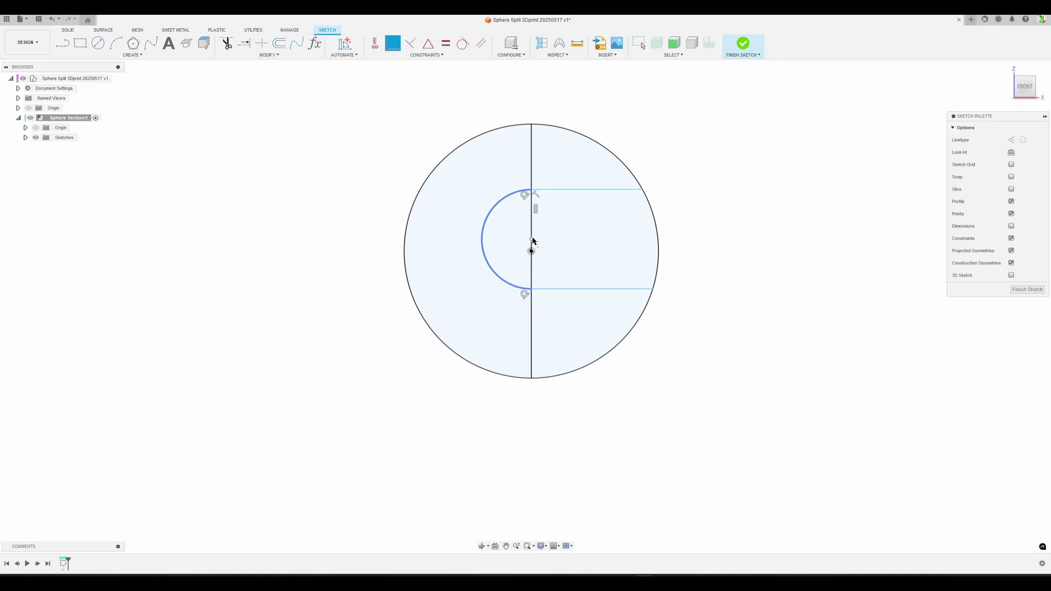
left_click(531, 240)
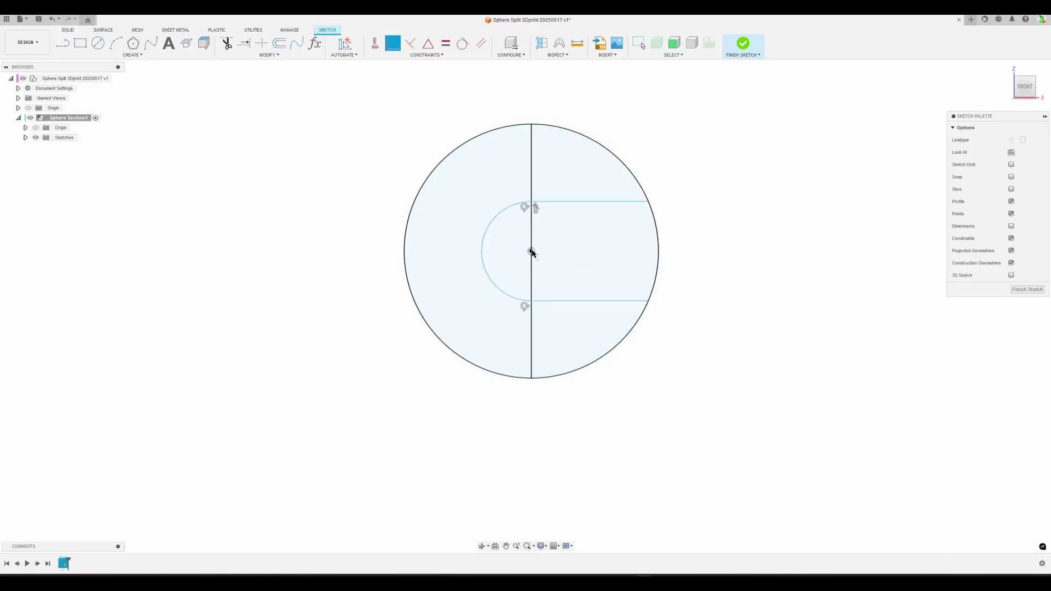
Draw construction lines from the upper and lower slot corners to the circle centre
key("l")
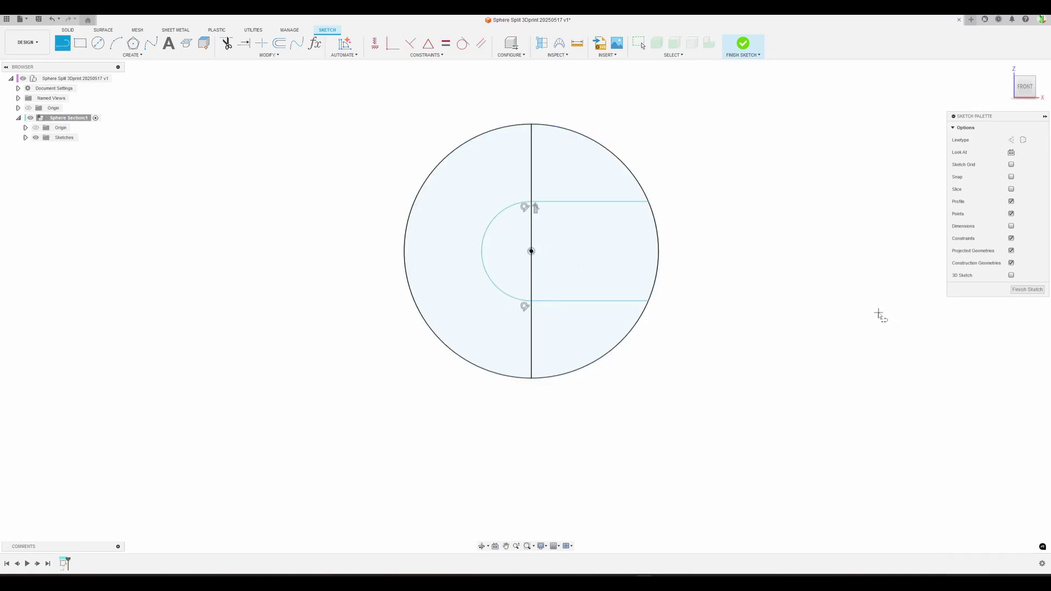
left_click(1011, 140)
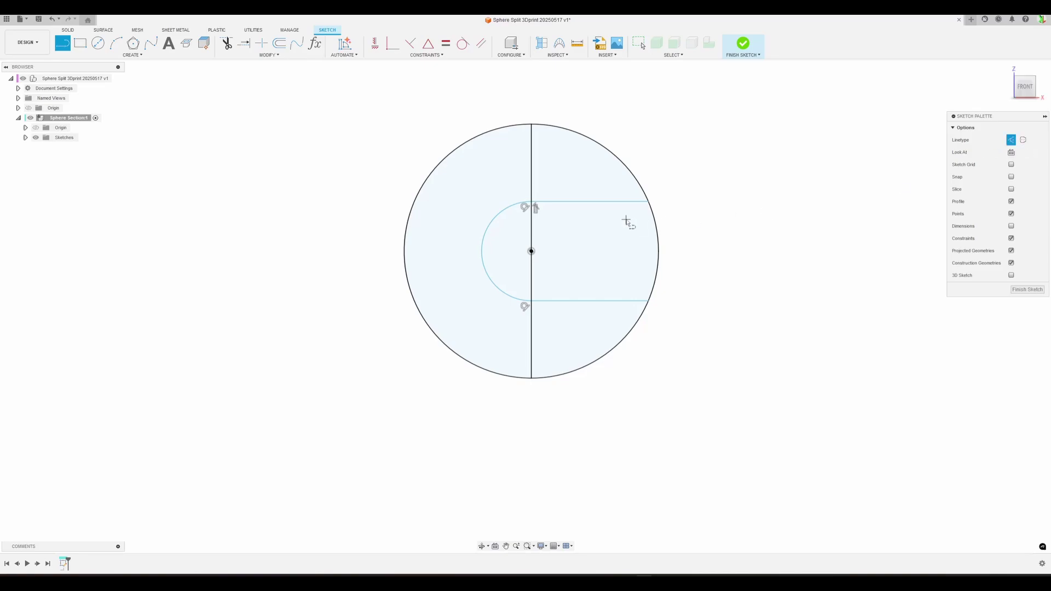
left_click(650, 204)
double_click(531, 251)
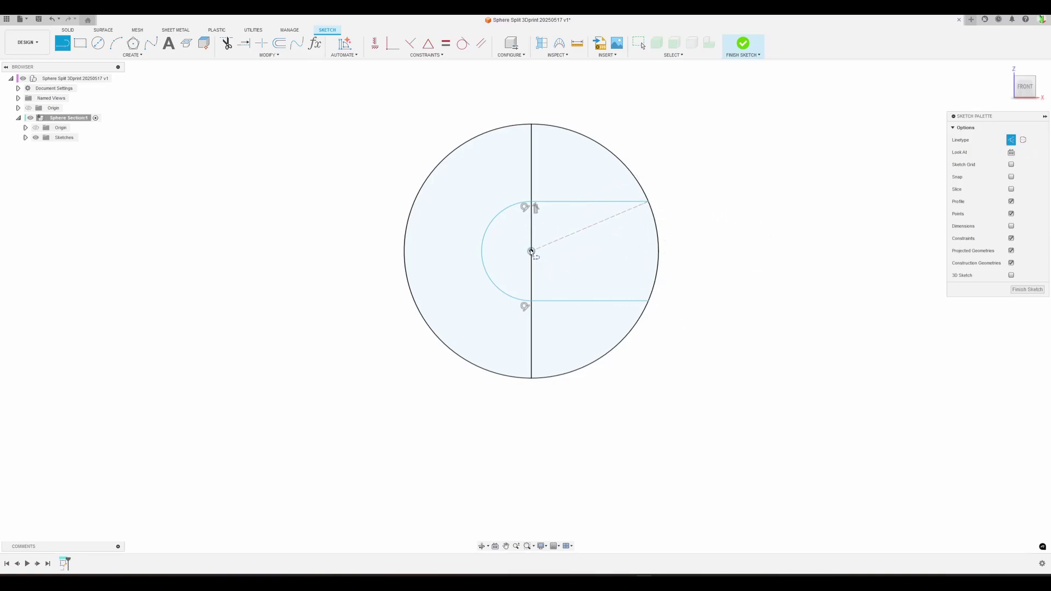
left_click(648, 301)
double_click(531, 251)
Constrain the two construction lines perpendicular to each other
left_click(410, 45)
left_click(583, 231)
left_click(564, 265)
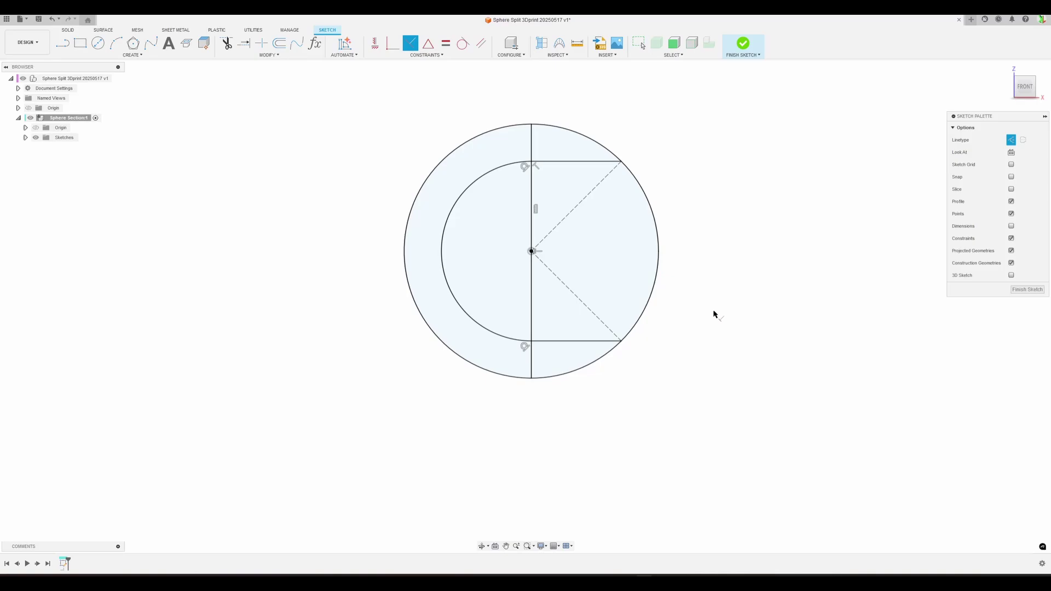
mouse_move(800, 312)
middle_mouse_down()
mouse_move(668, 321)
mouse_move(674, 333)
middle_mouse_up()
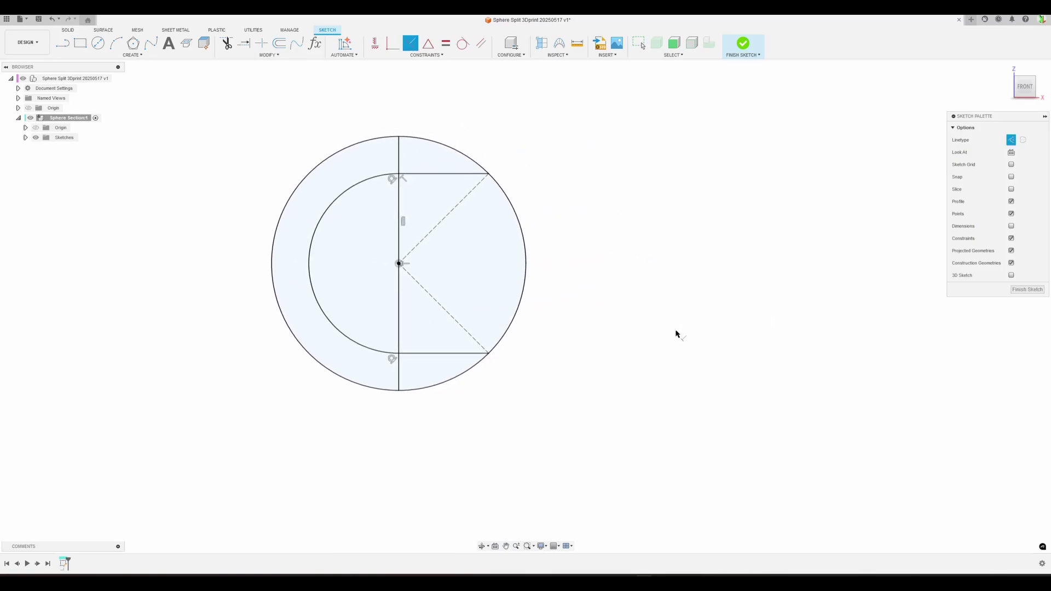
left_click(315, 43)
left_click_drag(534, 204, 770, 150)
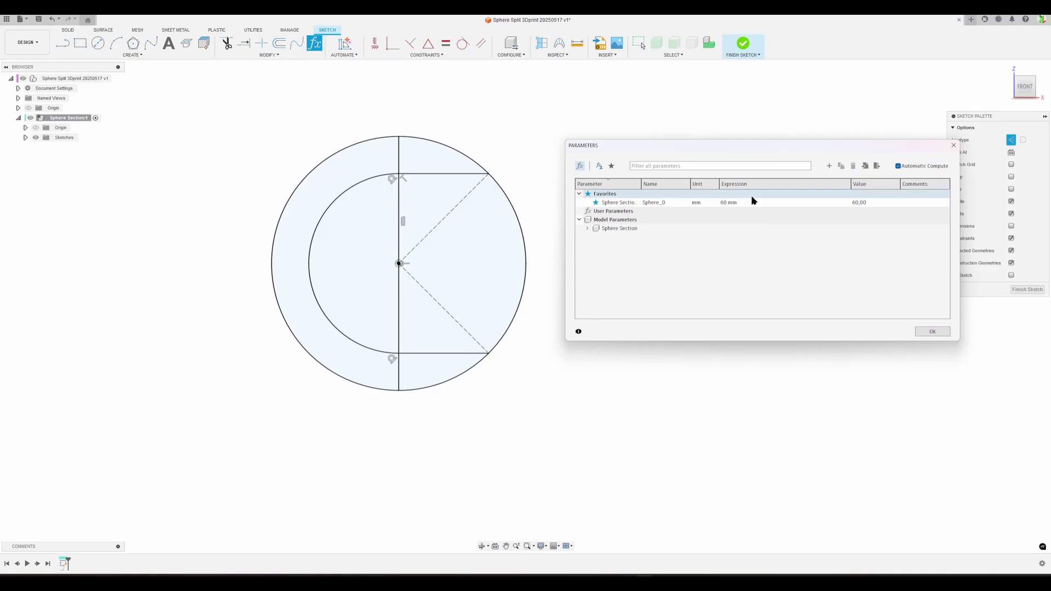
left_click(751, 200)
type("70")
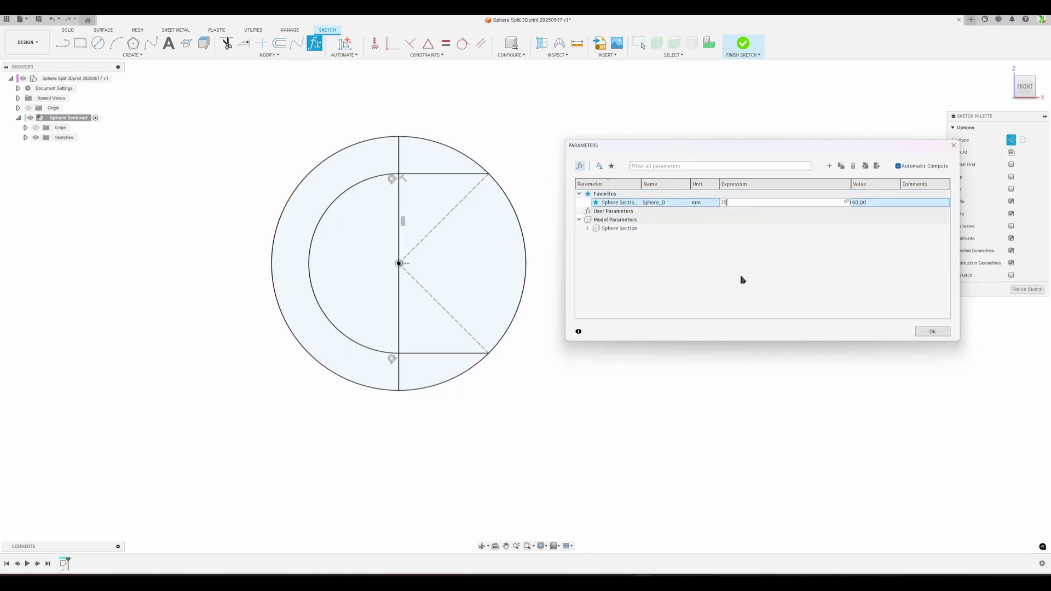
key("Return")
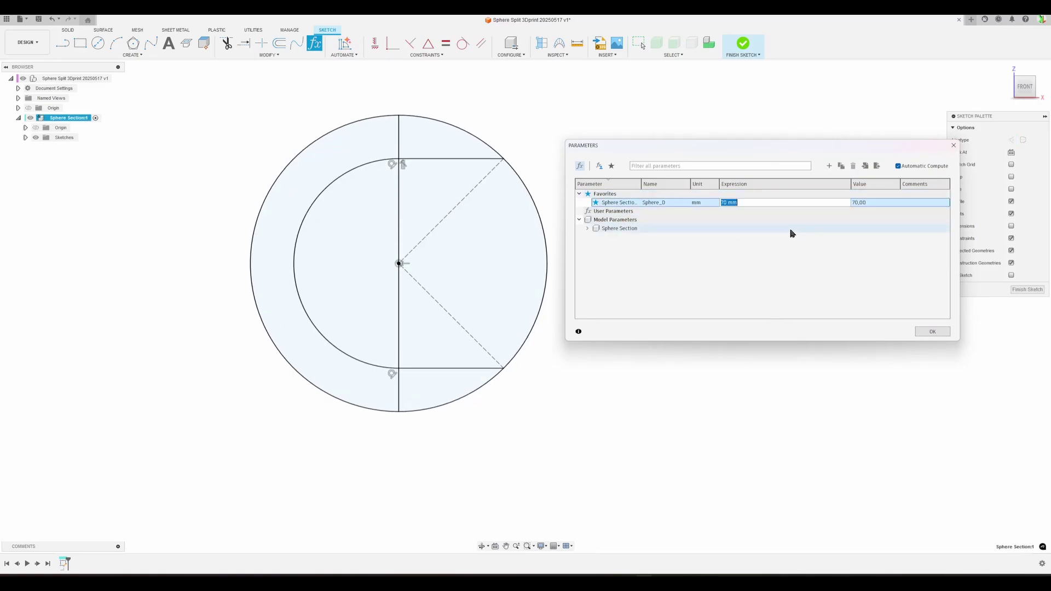
type("60")
key("Return")
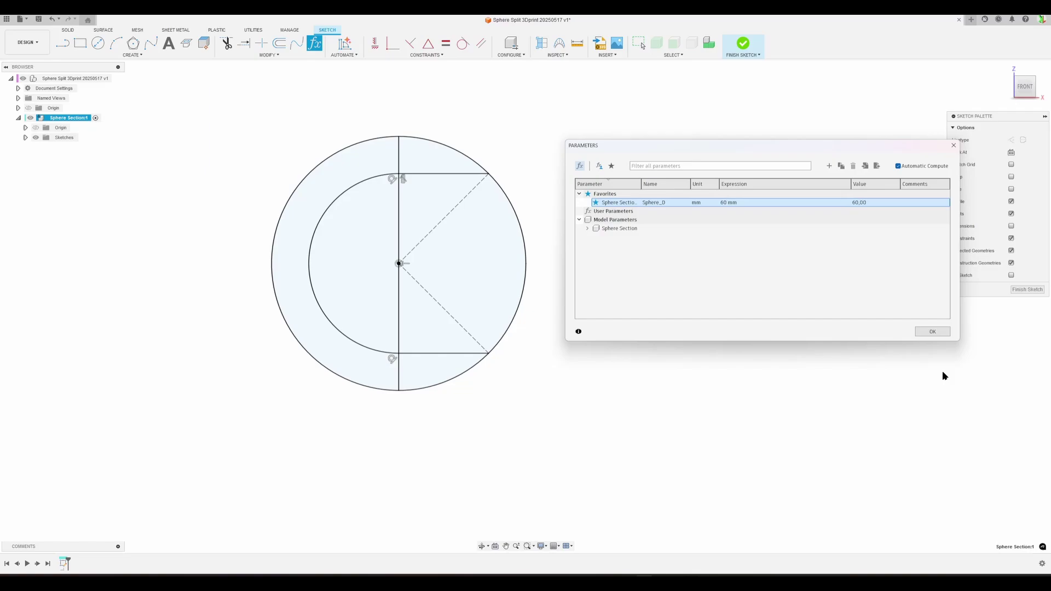
left_click(932, 331)
Finish the sketch and expand the Sketches folder to show Sketch1
scroll(702, 332, "down", 2)
middle_click_drag(692, 338, 816, 353)
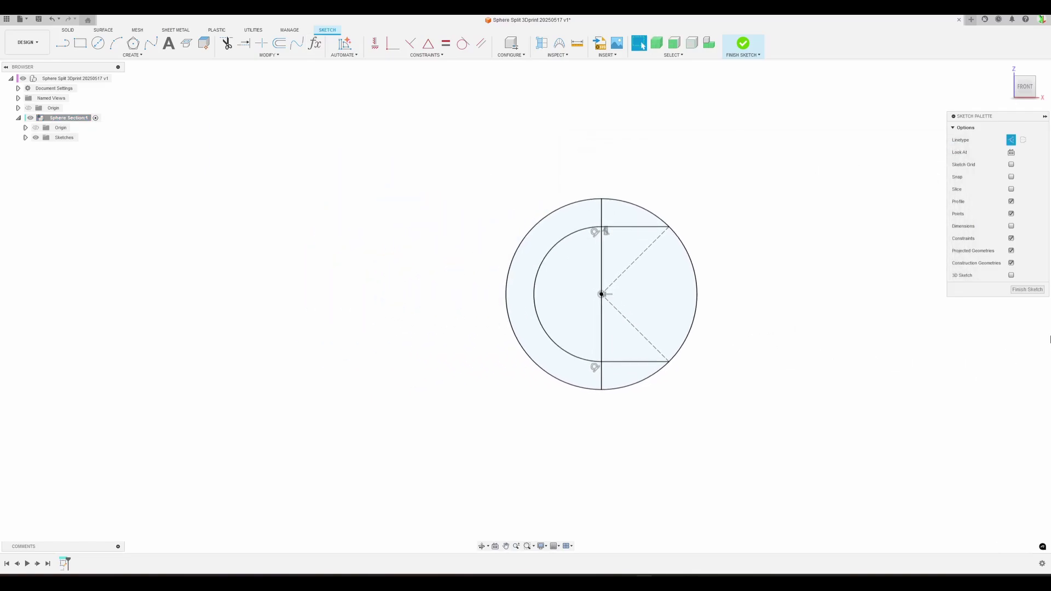
left_click(1027, 290)
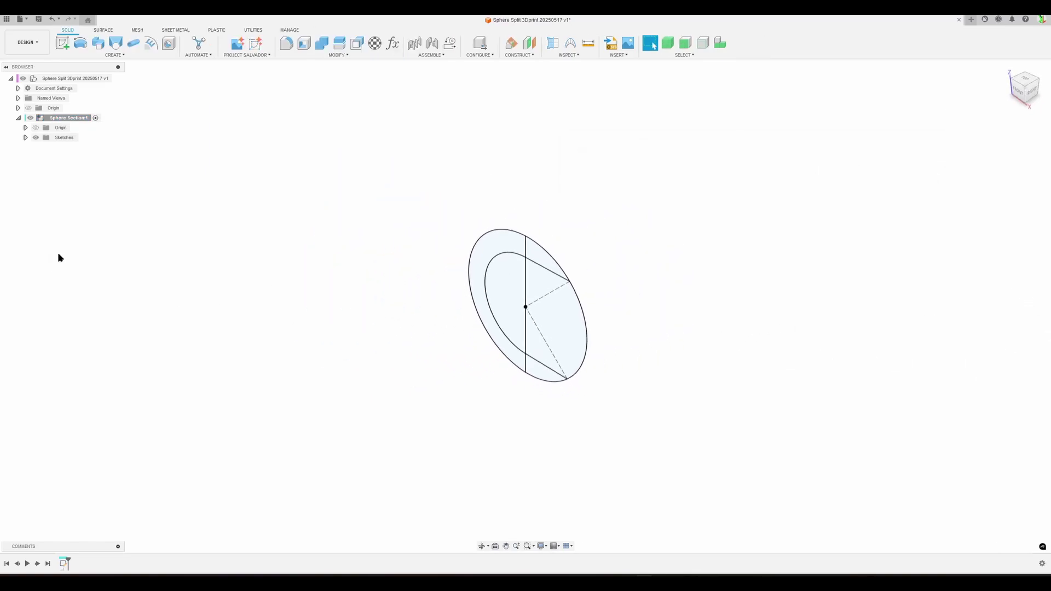
left_click(26, 137)
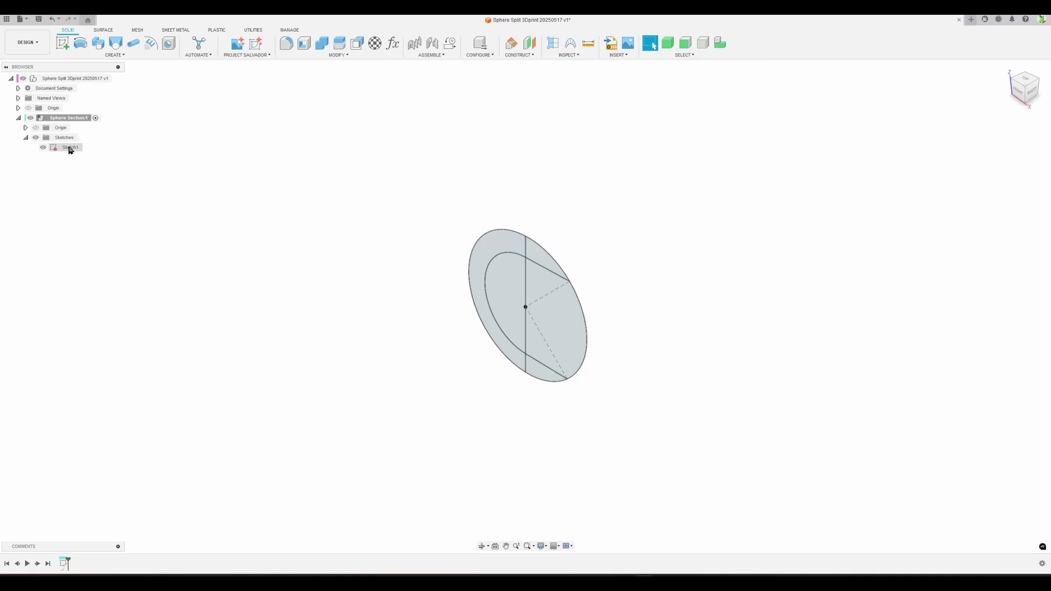
middle_click_drag(666, 328, 694, 314)
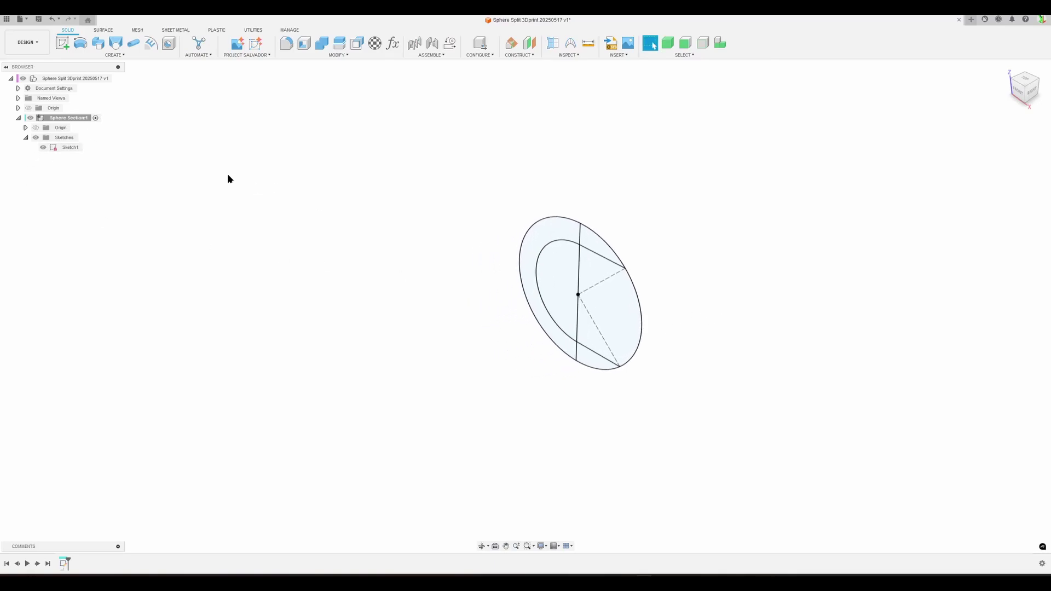
Revolve the outer ring and inner half profiles 360° about the vertical sketch line
left_click(81, 45)
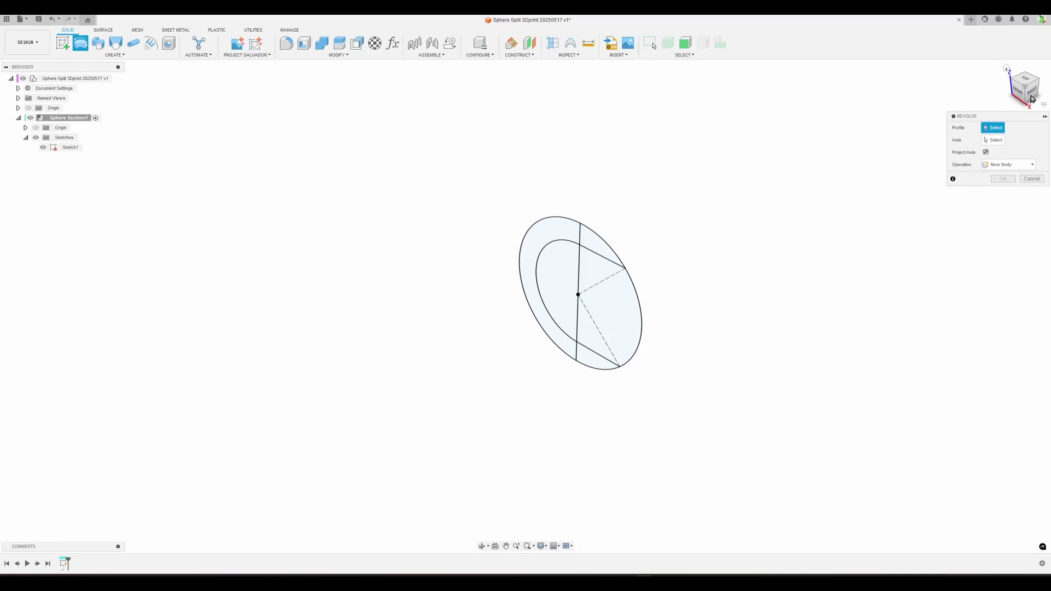
left_click(551, 237)
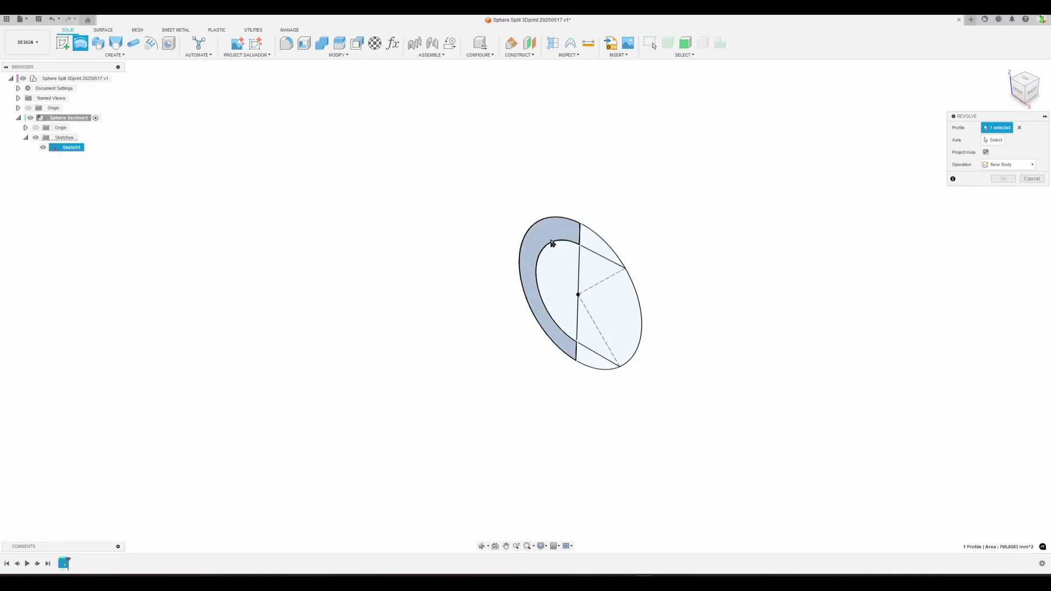
left_click(556, 288)
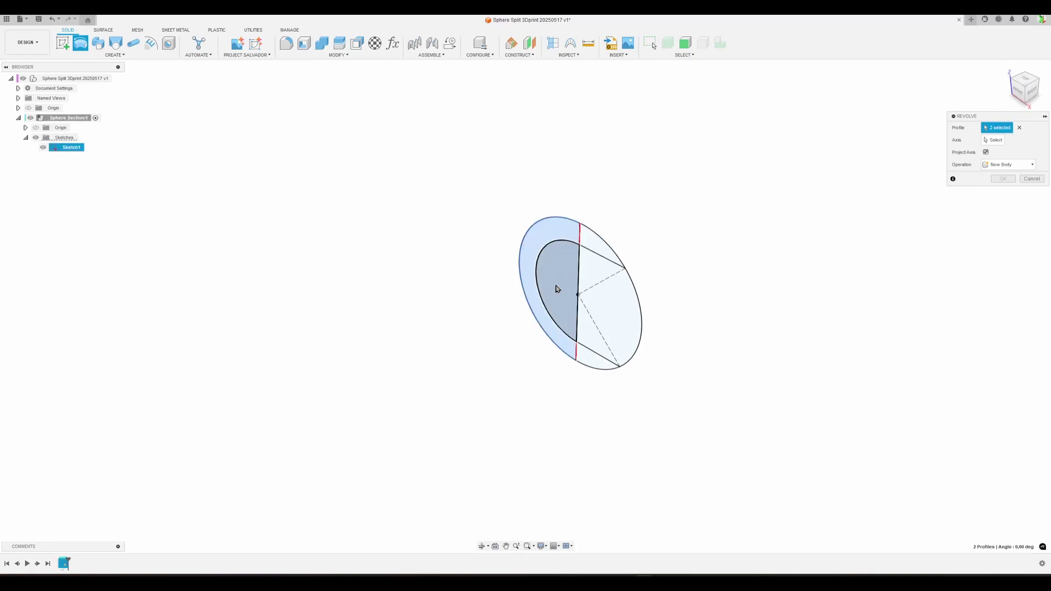
left_click(996, 141)
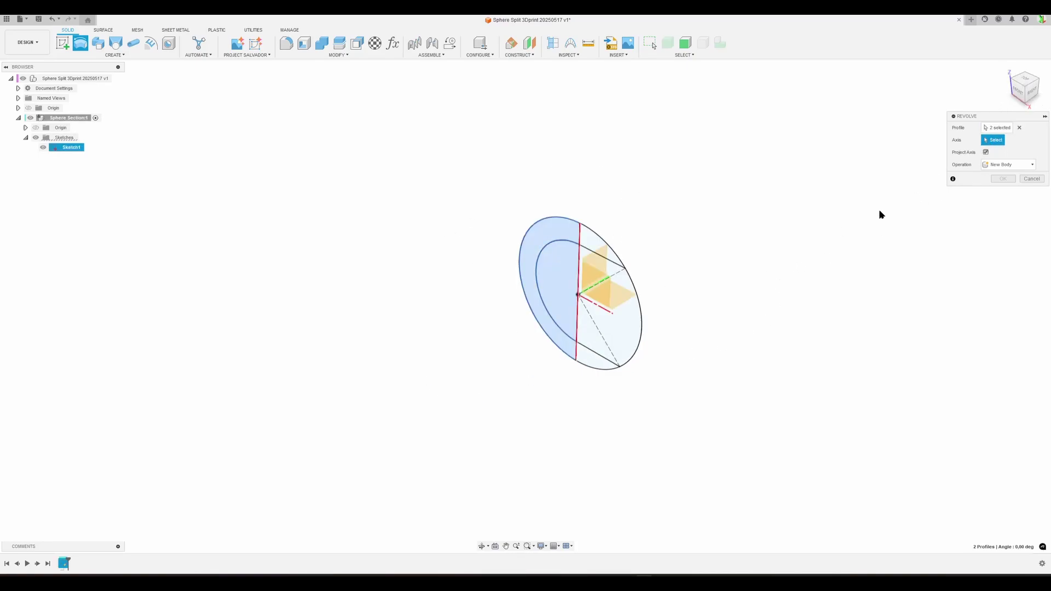
left_click(579, 232)
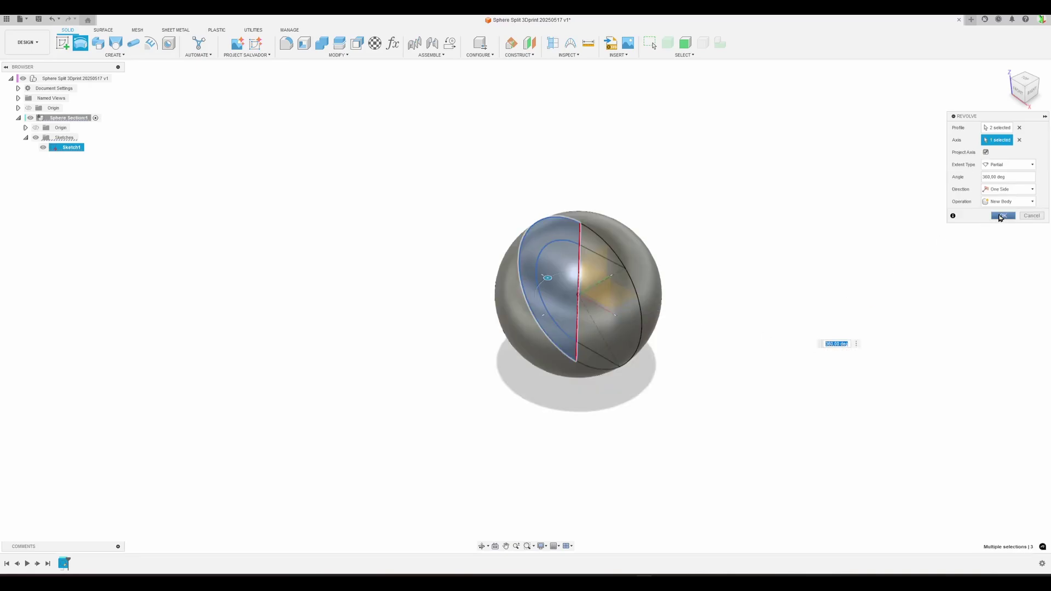
left_click(1002, 216)
middle_click_drag(751, 391, 766, 370, "shift")
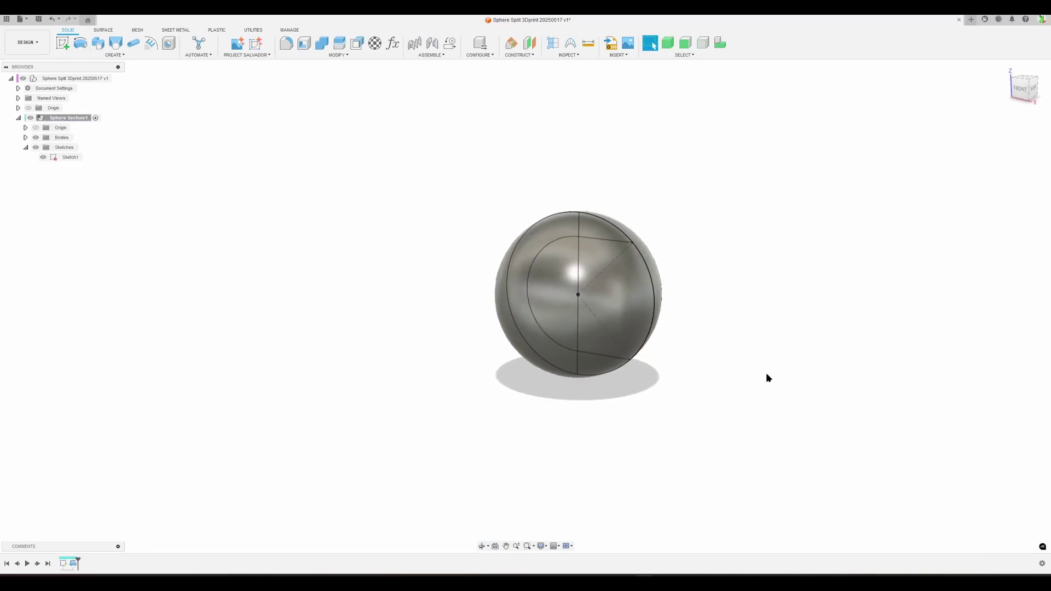
scroll(766, 371, "up", 3)
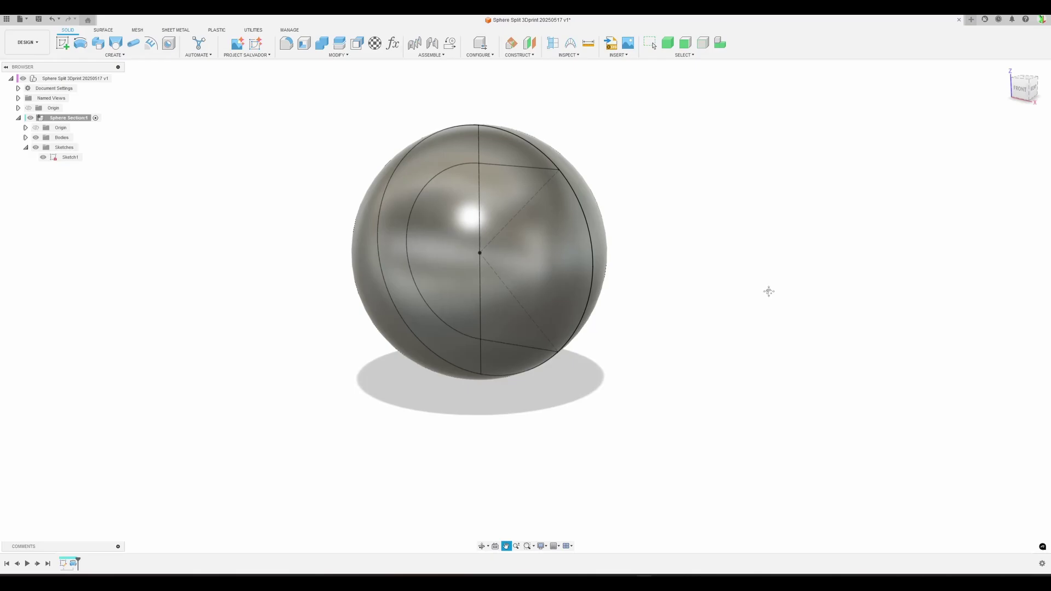
middle_click_drag(767, 291, 785, 294)
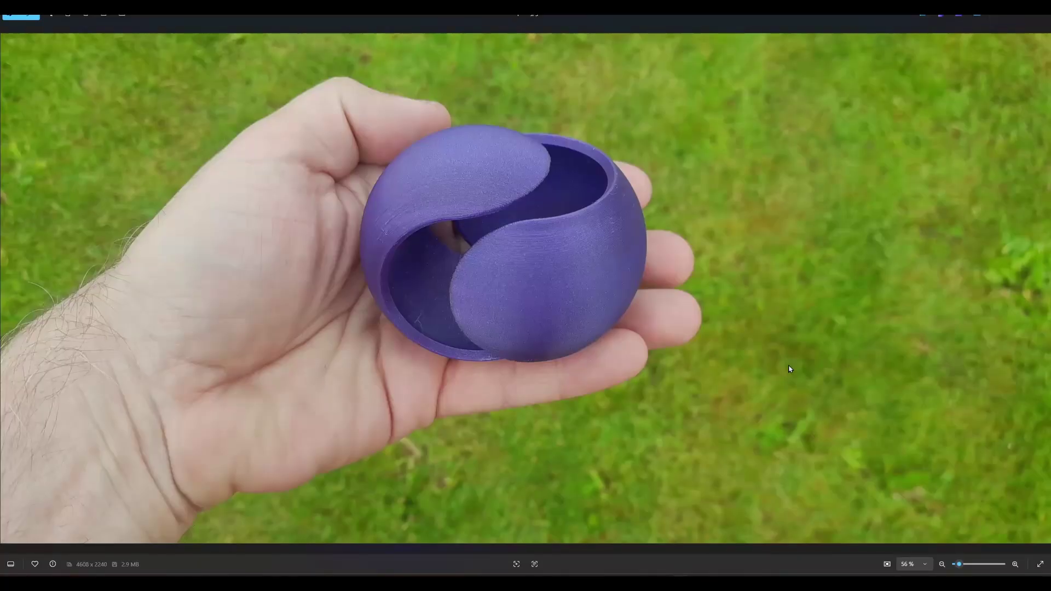
Advance Photos to the red-and-green split-sphere render
key("Right")
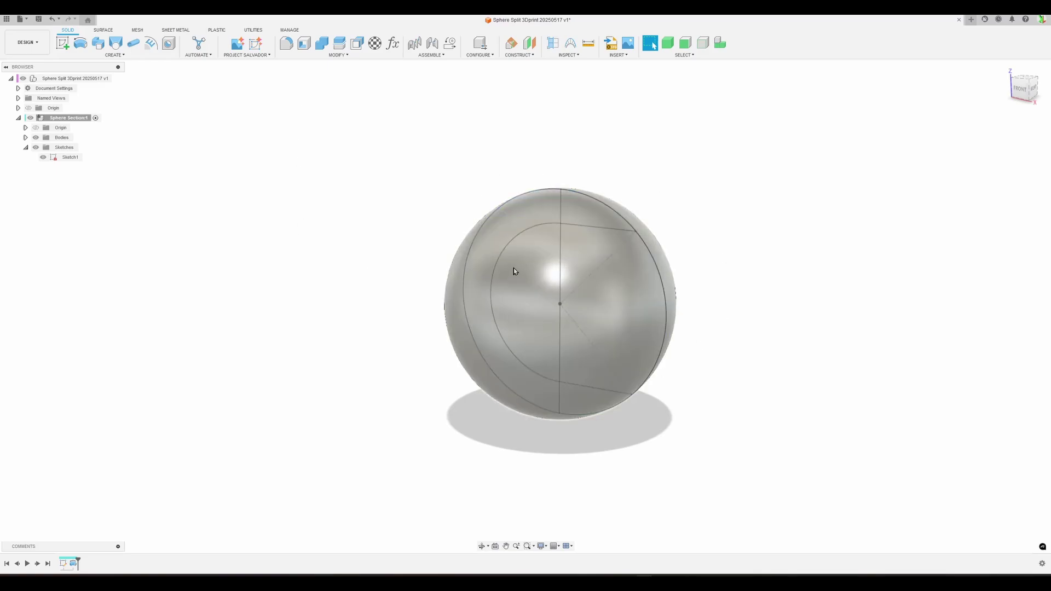
Split the sphere's outer face using the S-shaped slot-and-arc sketch curve as splitting tool
left_click(337, 56)
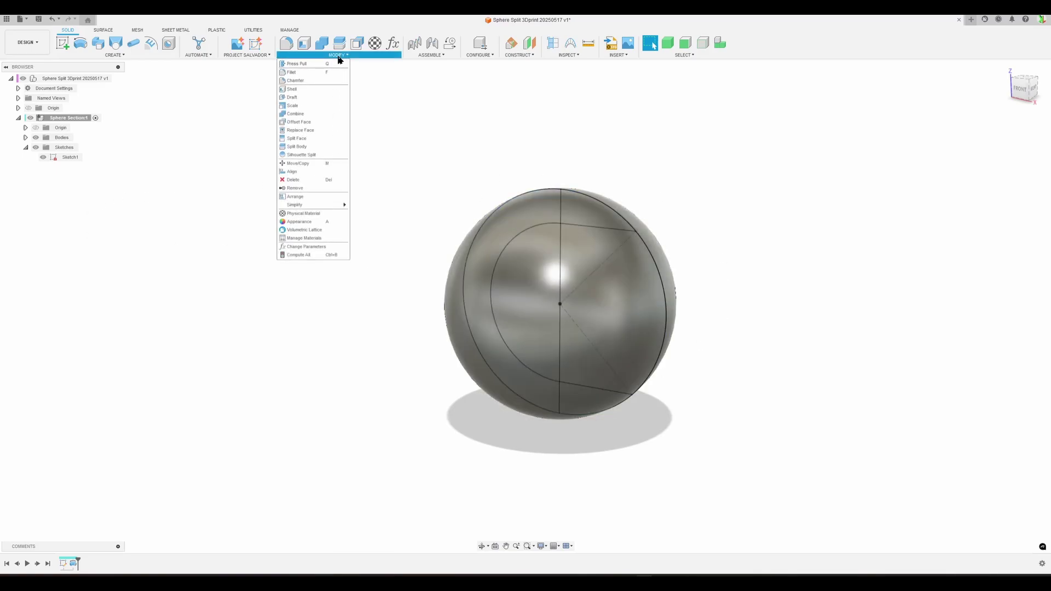
left_click(321, 139)
left_click(565, 302)
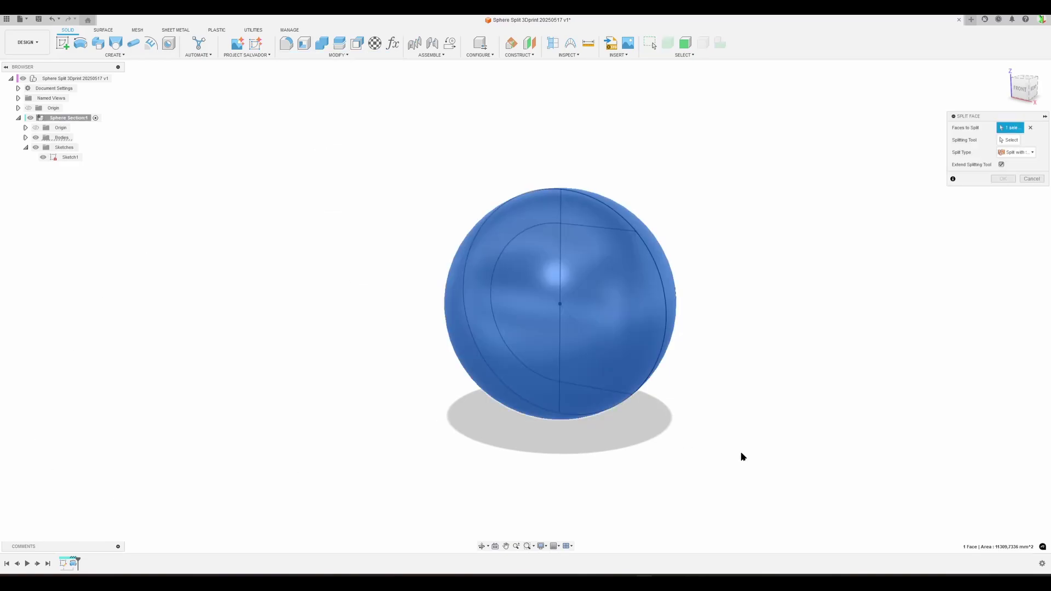
left_click(1010, 141)
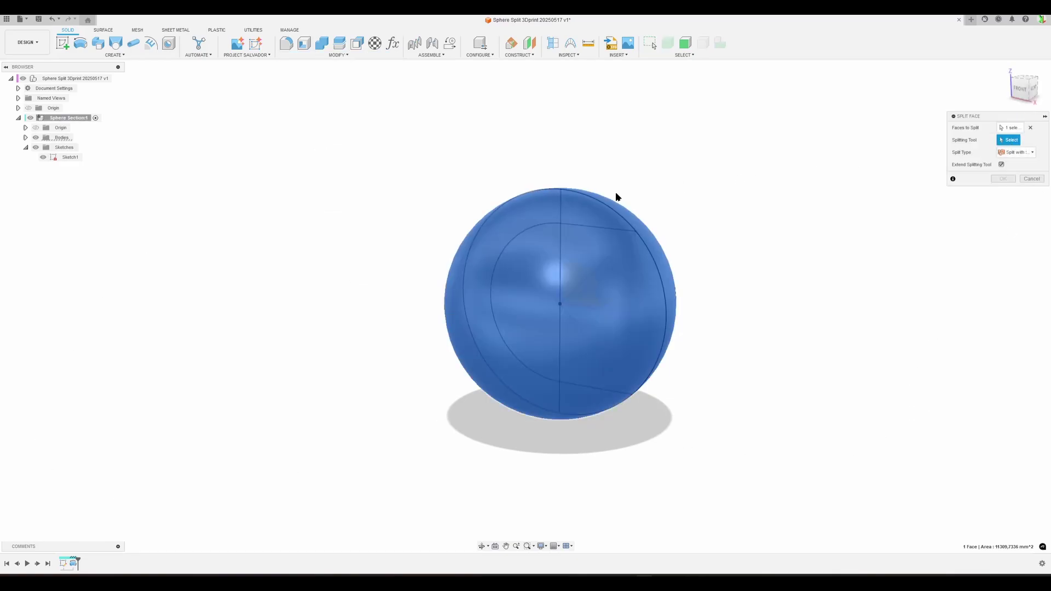
left_click(599, 230)
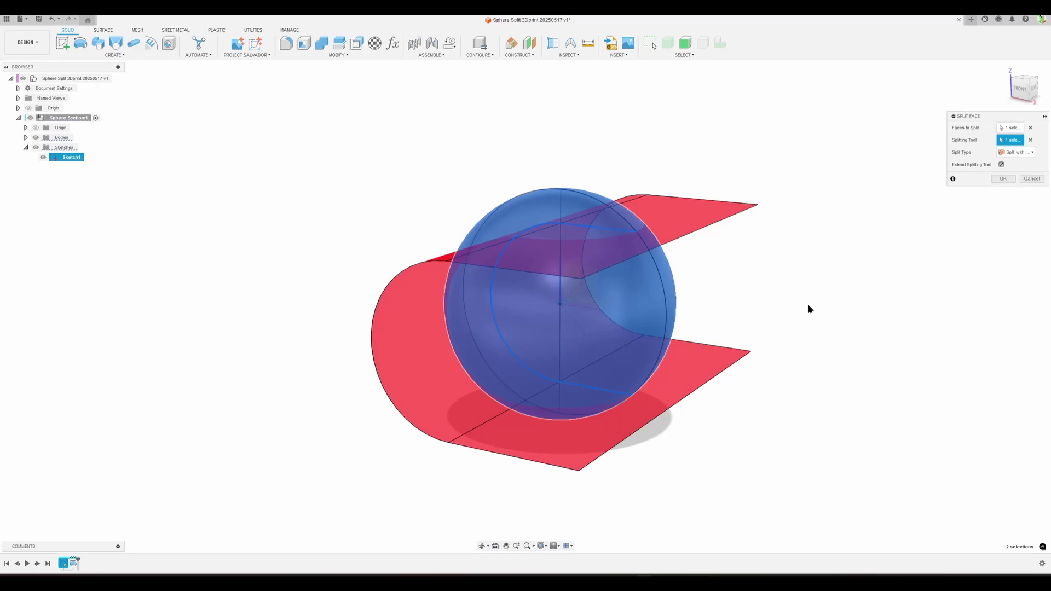
middle_click_drag(776, 401, 790, 394, "shift")
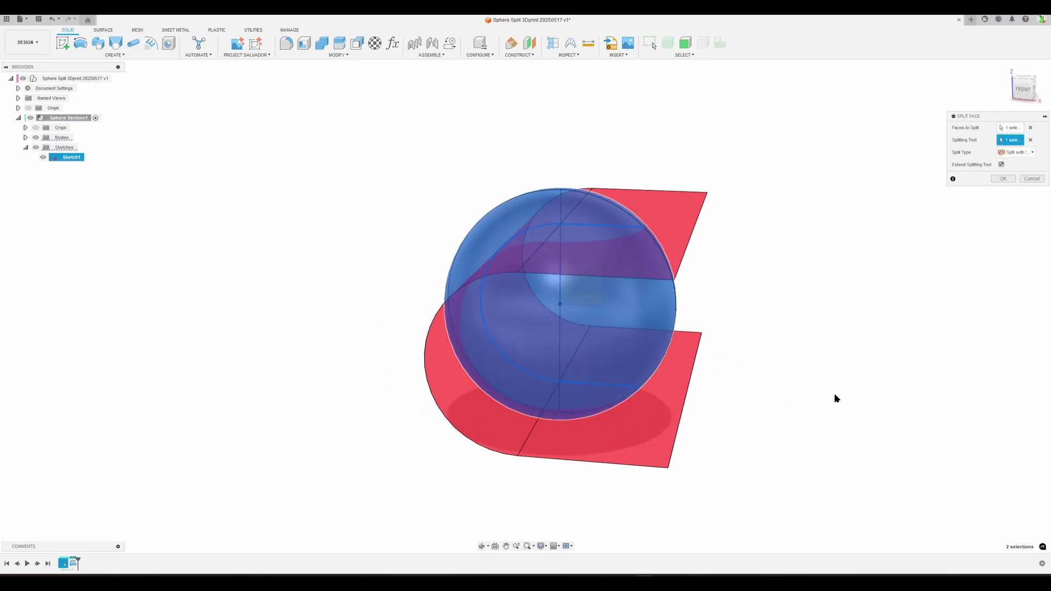
middle_click_drag(836, 400, 720, 329, "shift")
middle_click_drag(878, 360, 999, 207, "shift")
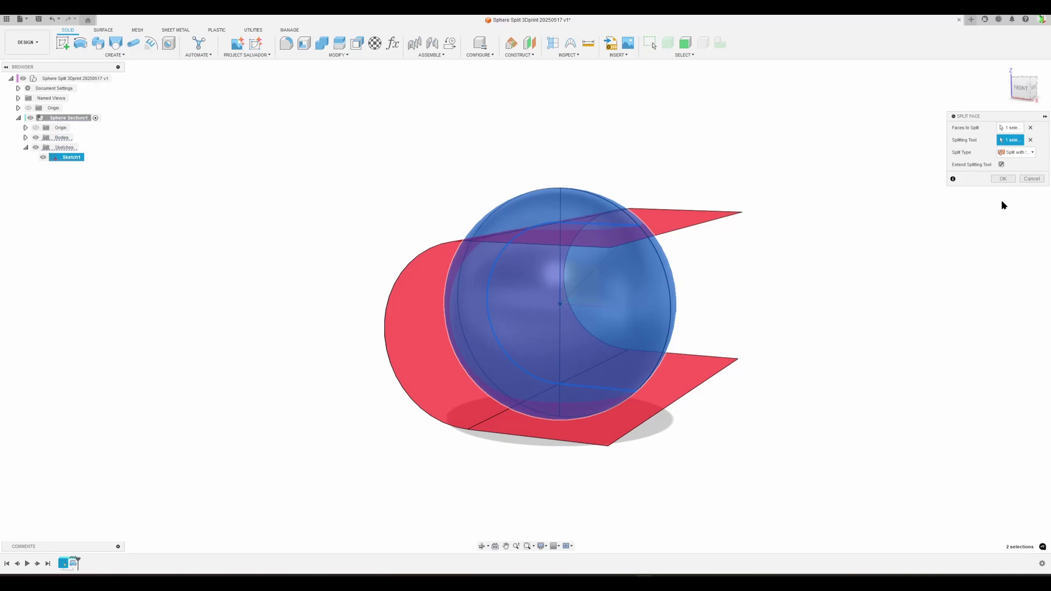
left_click(1002, 179)
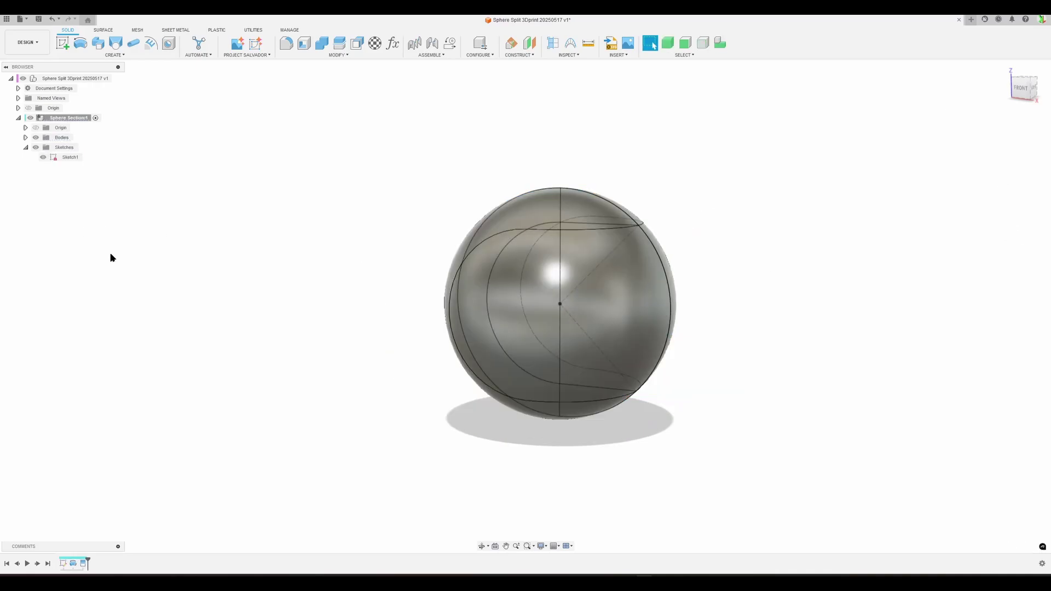
Hide Sketch1 and clear the Body1 selection
left_click(25, 137)
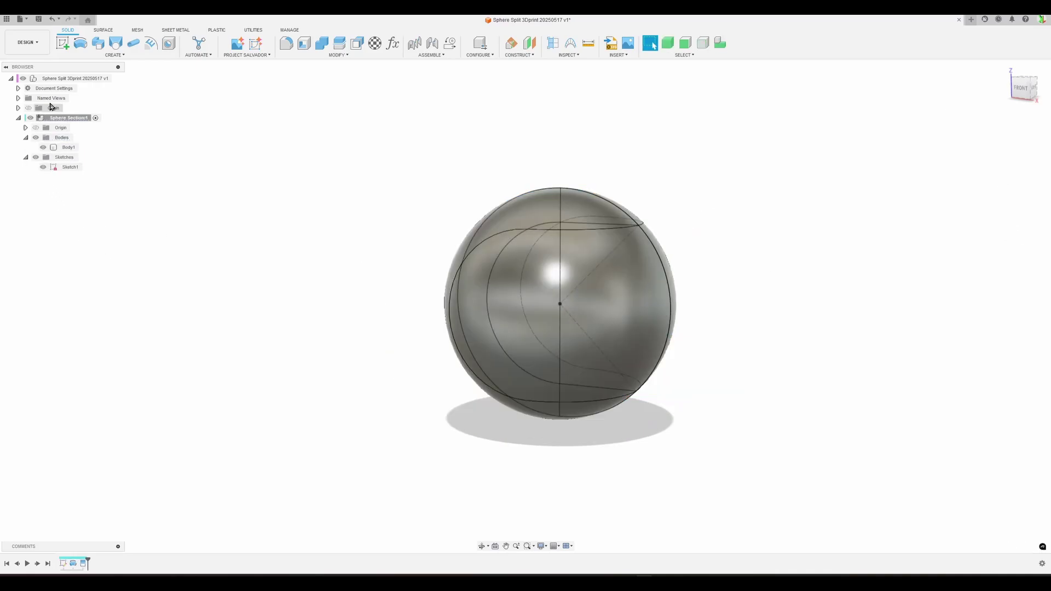
left_click(43, 167)
left_click(782, 360)
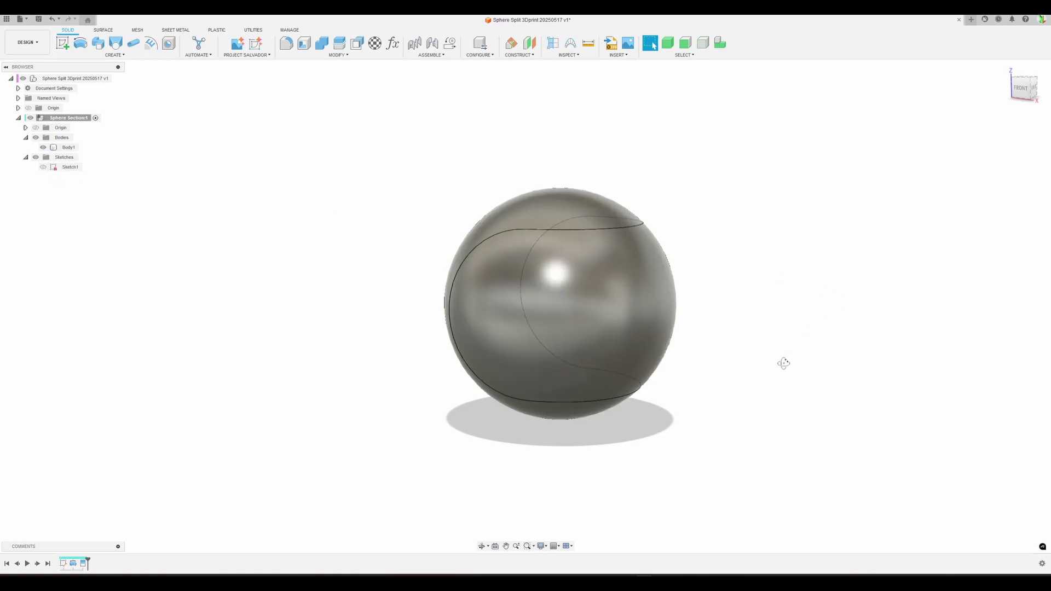
middle_click_drag(784, 364, 769, 370, "shift")
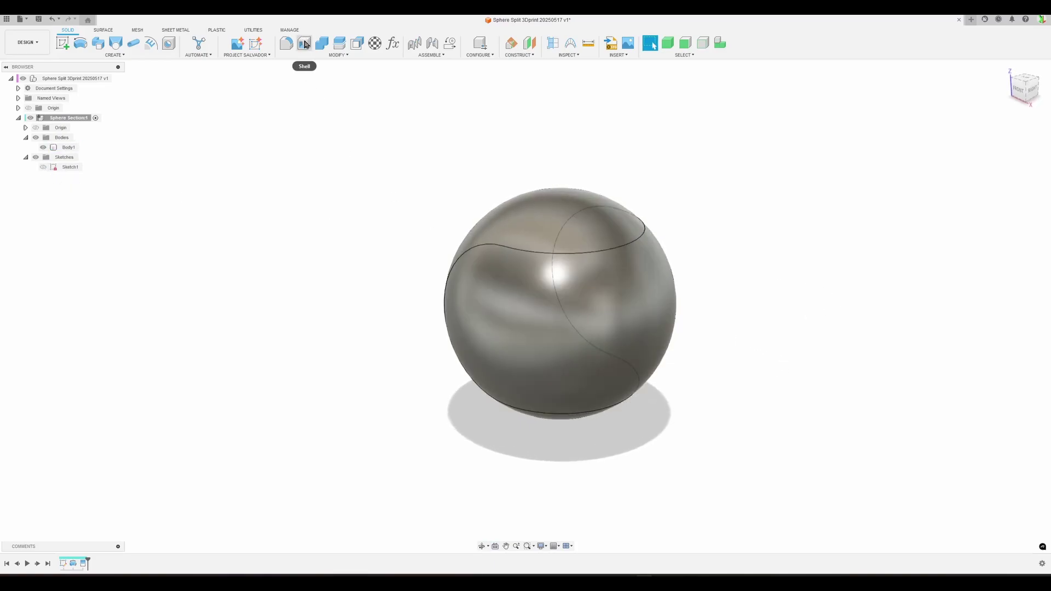
Shell the sphere inward with Inside Thickness = Wall (5 mm), removing one split face
left_click(305, 44)
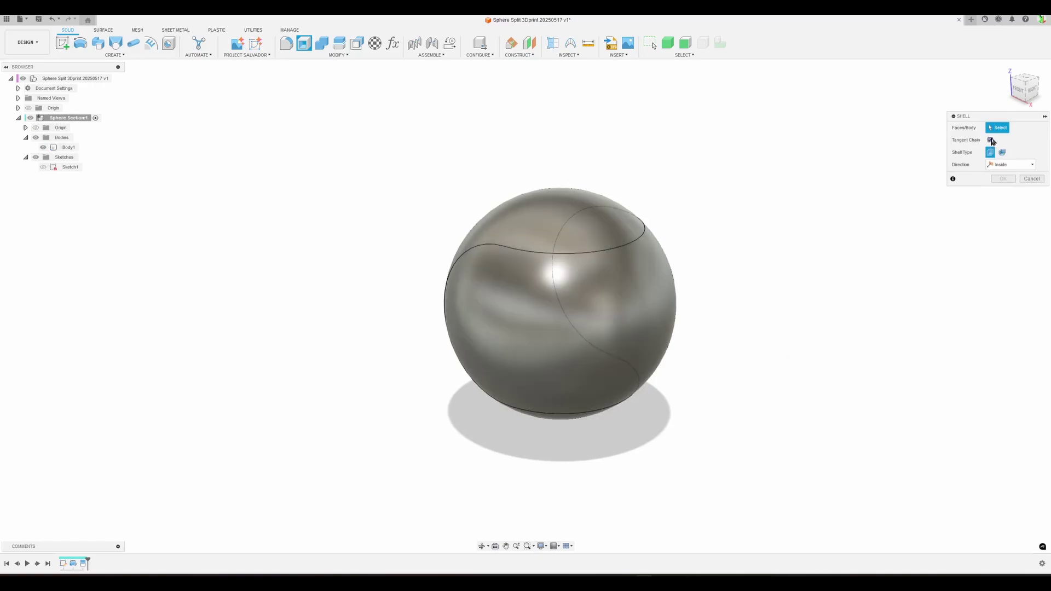
left_click(600, 305)
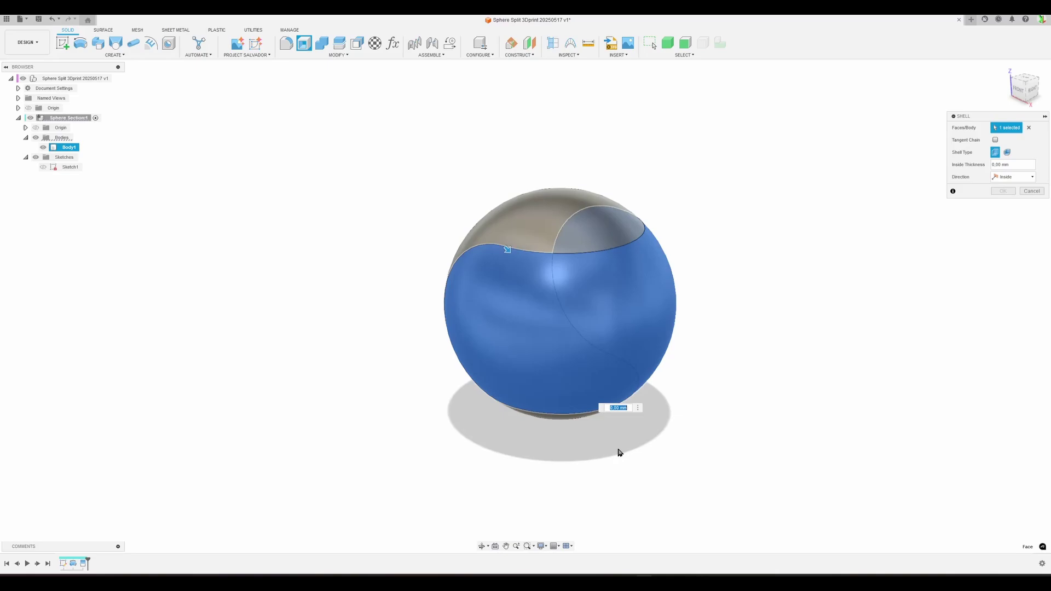
left_click(1026, 167)
type("4")
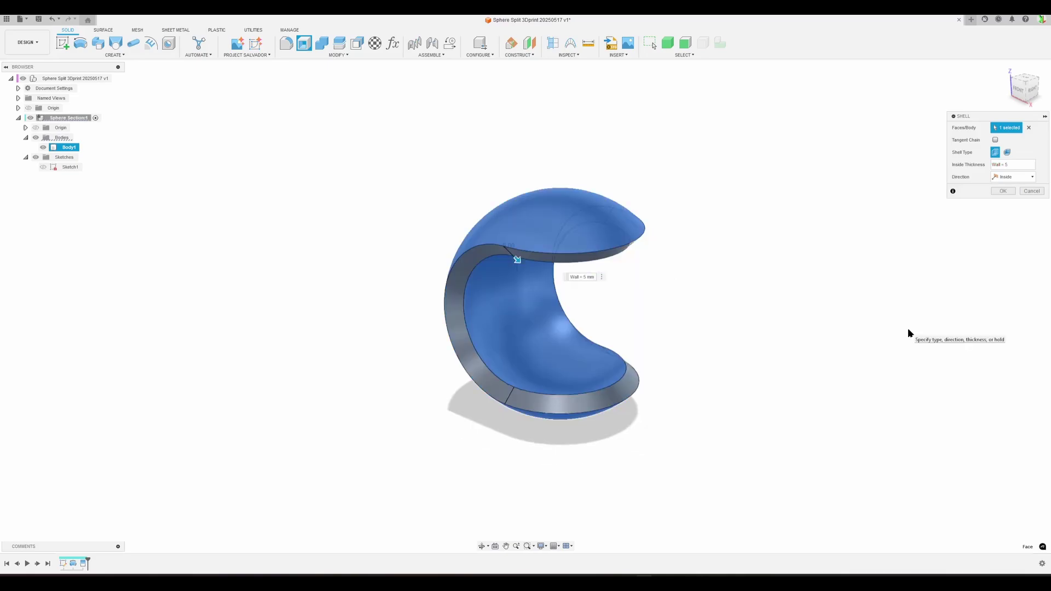
left_click(1012, 191)
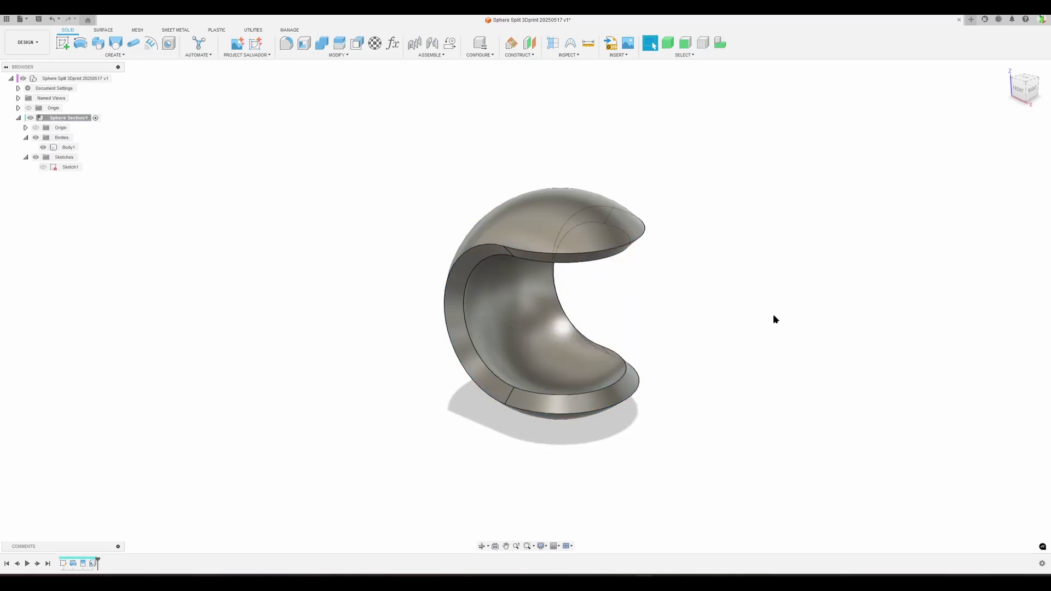
middle_click_drag(774, 317, 668, 322, "shift")
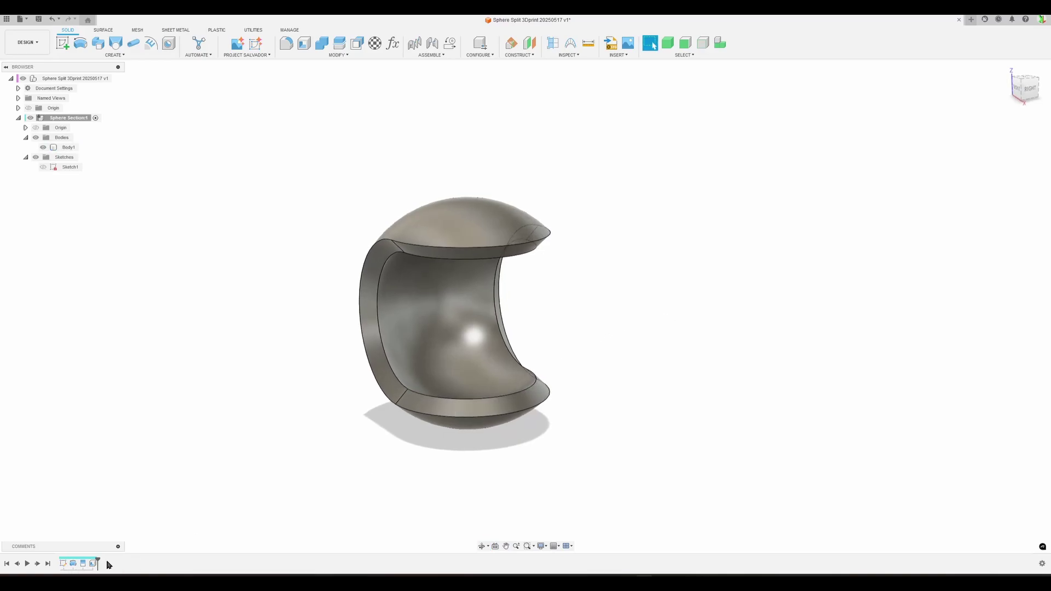
scroll(362, 446, "up", 4)
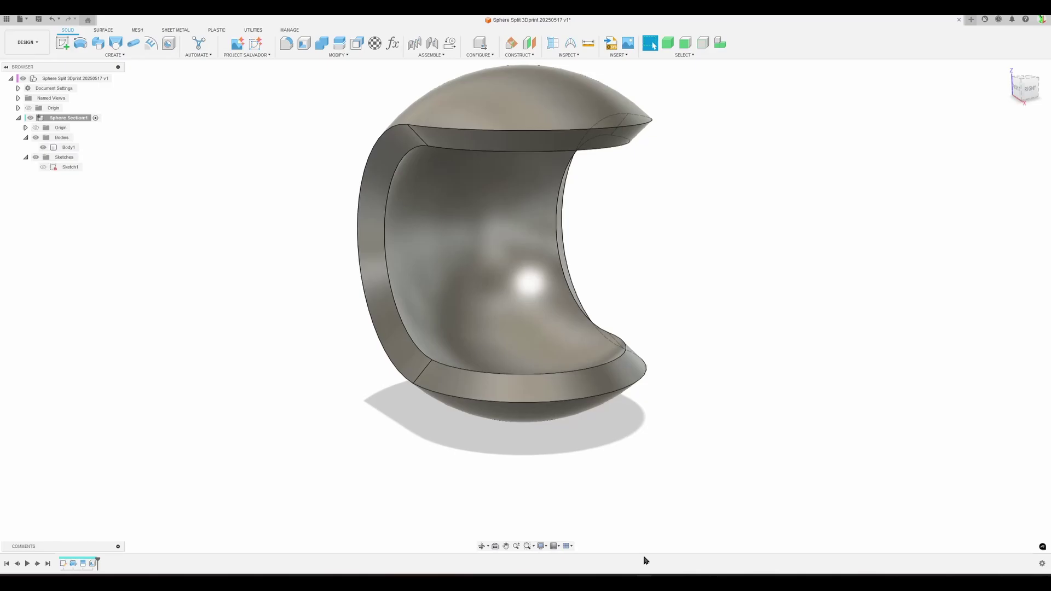
left_click(608, 540)
left_click_drag(441, 450, 371, 229)
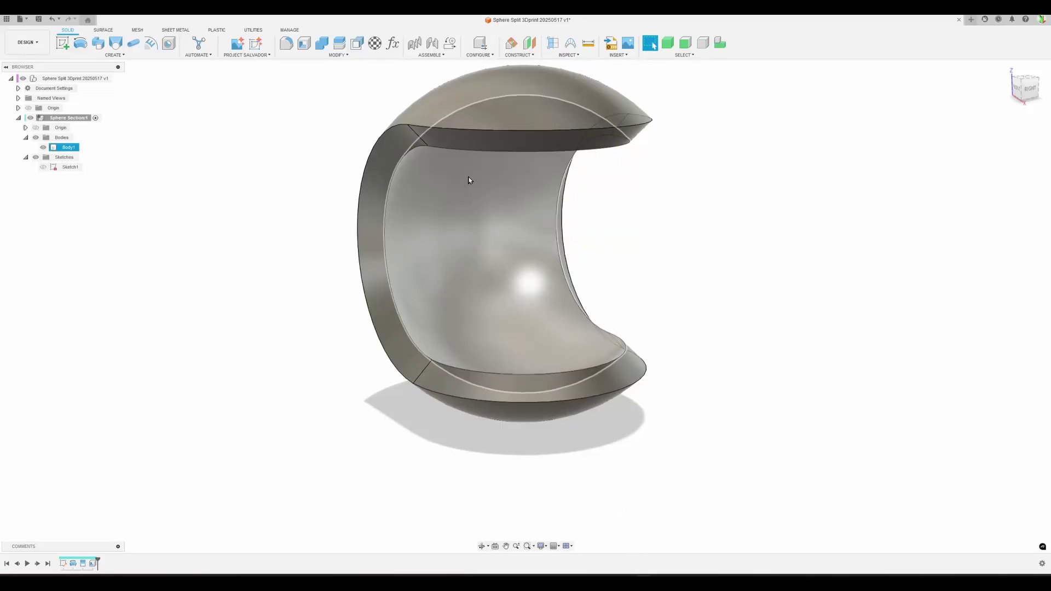
scroll(360, 117, "up", 3)
left_click(343, 90)
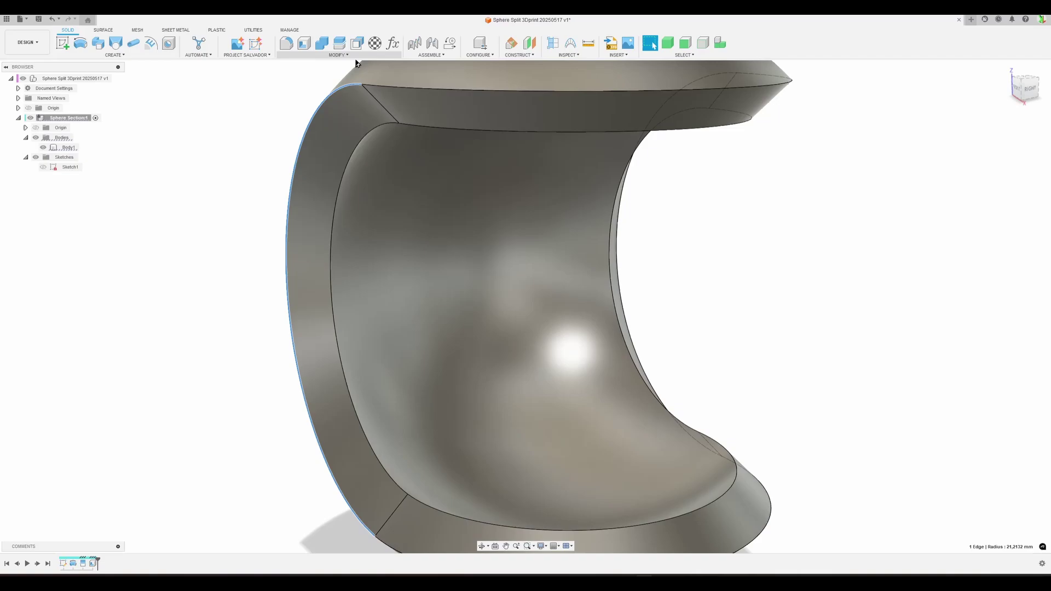
scroll(499, 146, "down", 5)
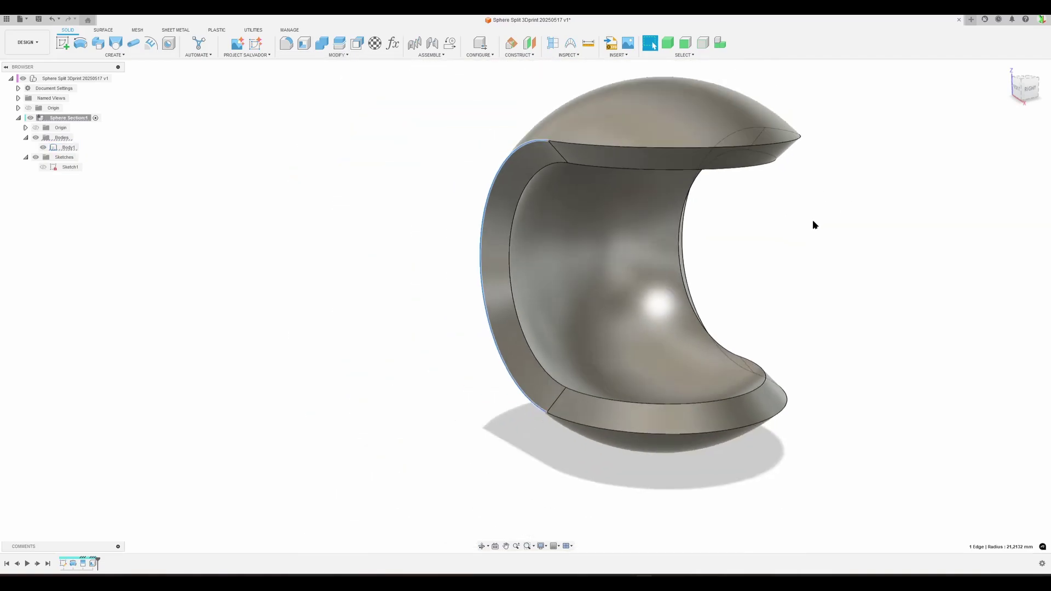
left_click(847, 254)
middle_click_drag(892, 285, 784, 297)
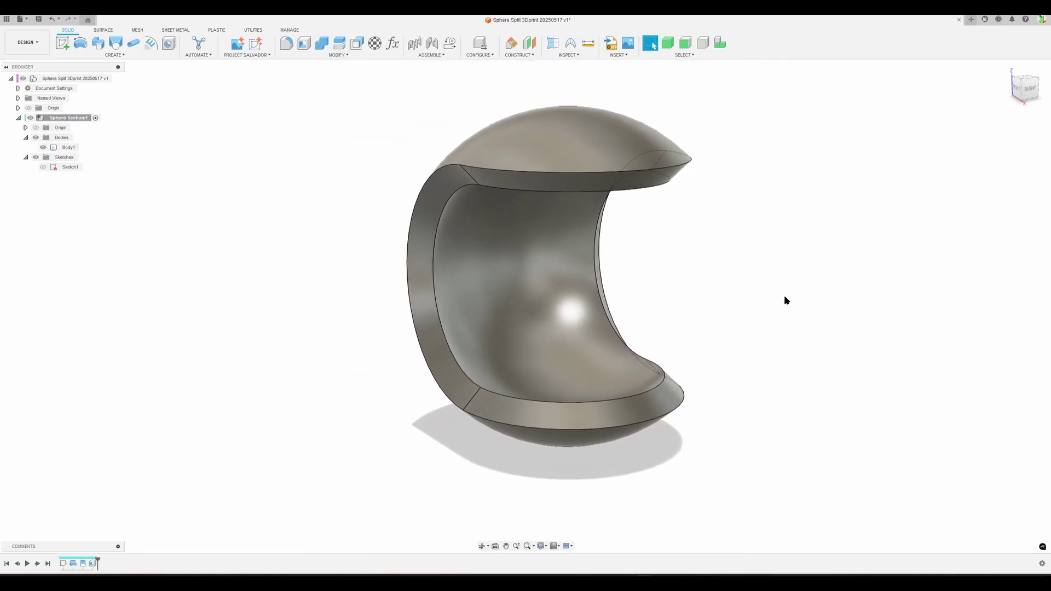
left_click(331, 55)
Add a two-set chamfer: 0.4 mm on the outer rim chain, 1 mm on the inner chain
left_click(315, 80)
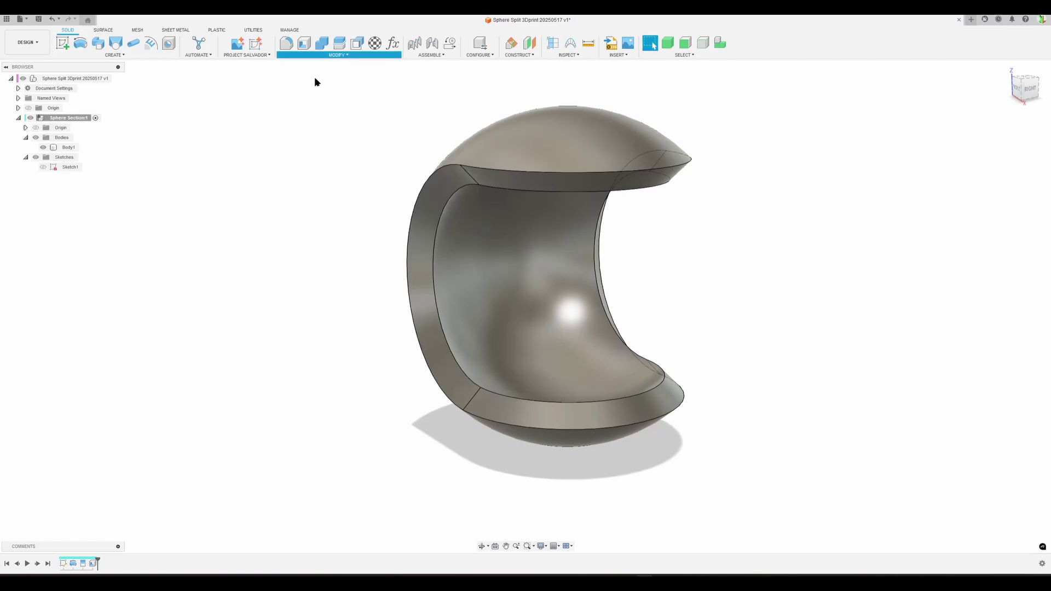
left_click(657, 171)
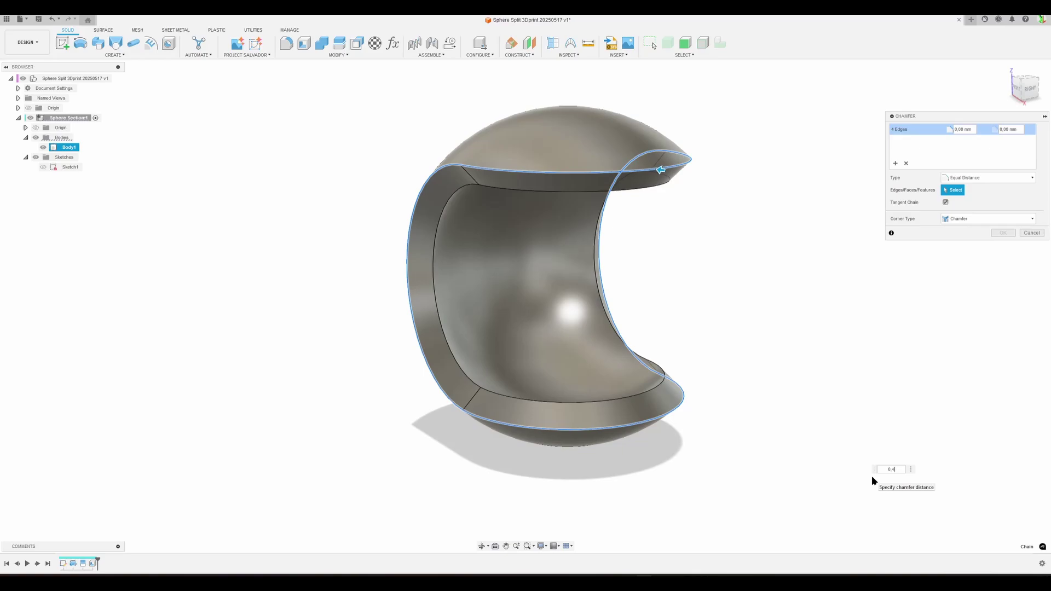
type("0,4")
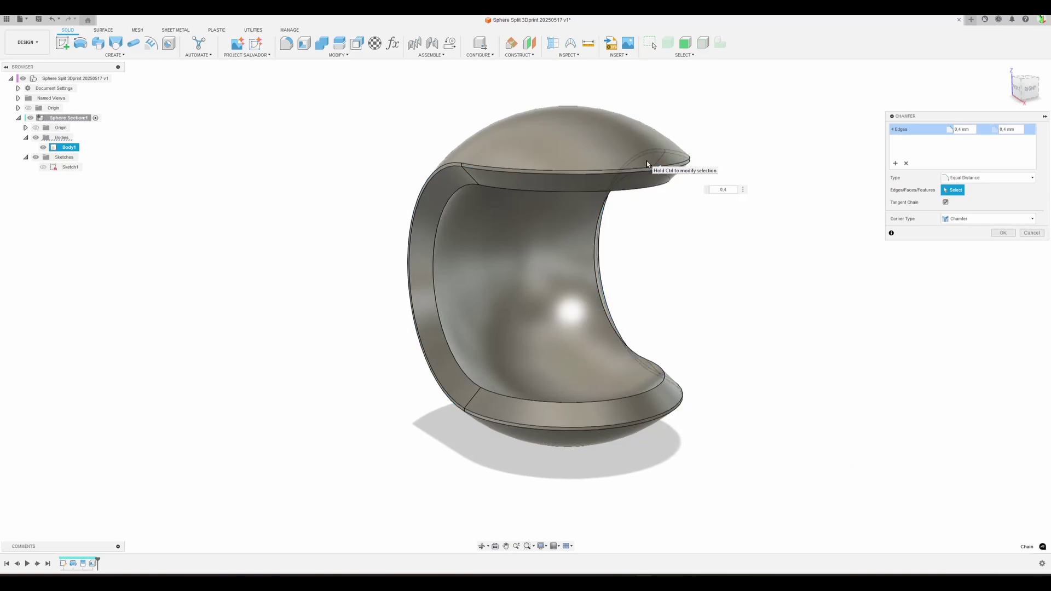
left_click(896, 164)
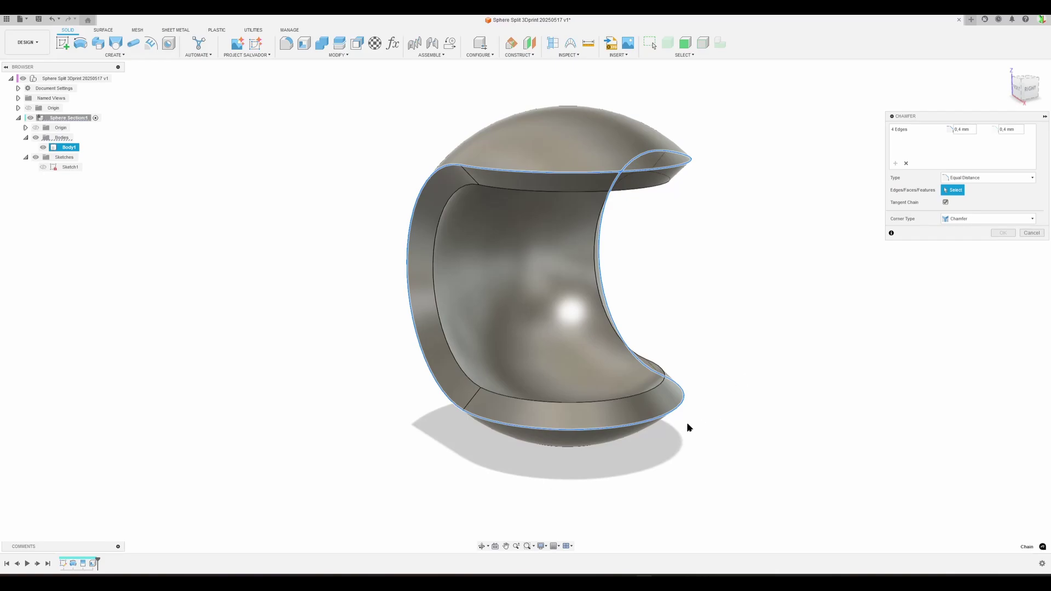
left_click(663, 386)
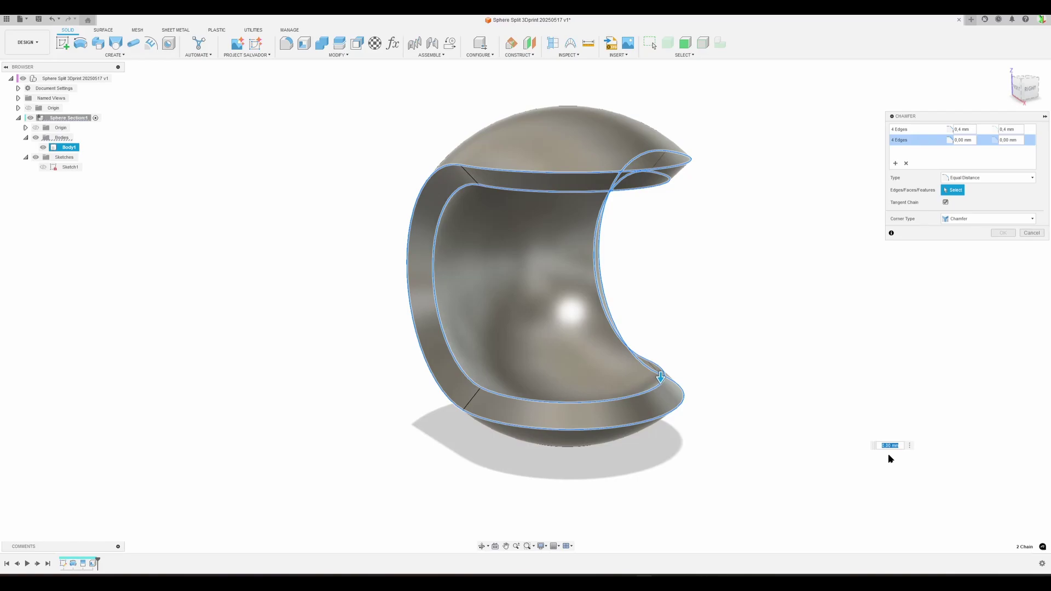
type("1")
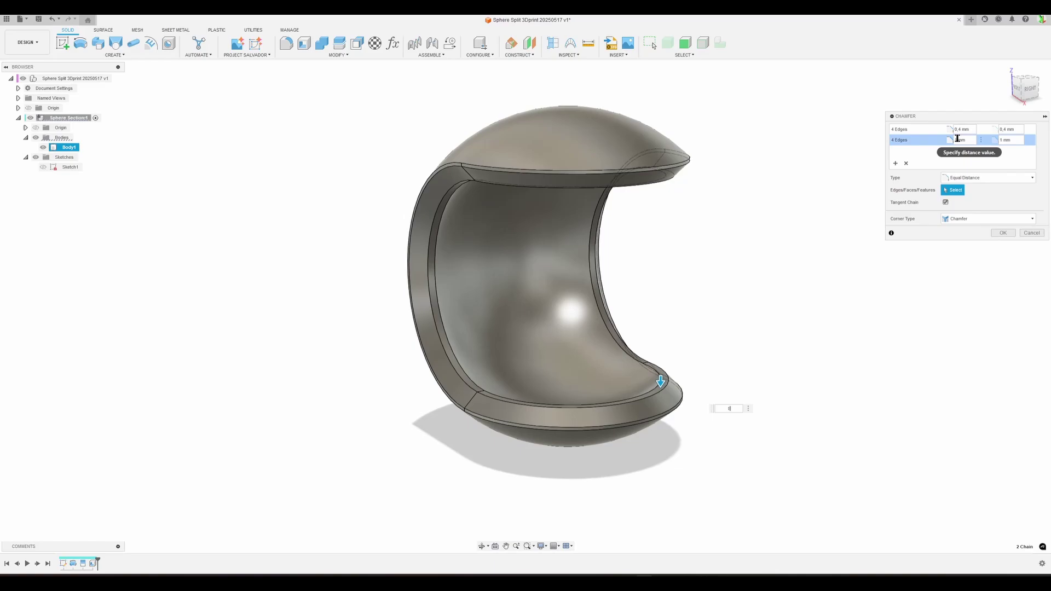
left_click(1004, 233)
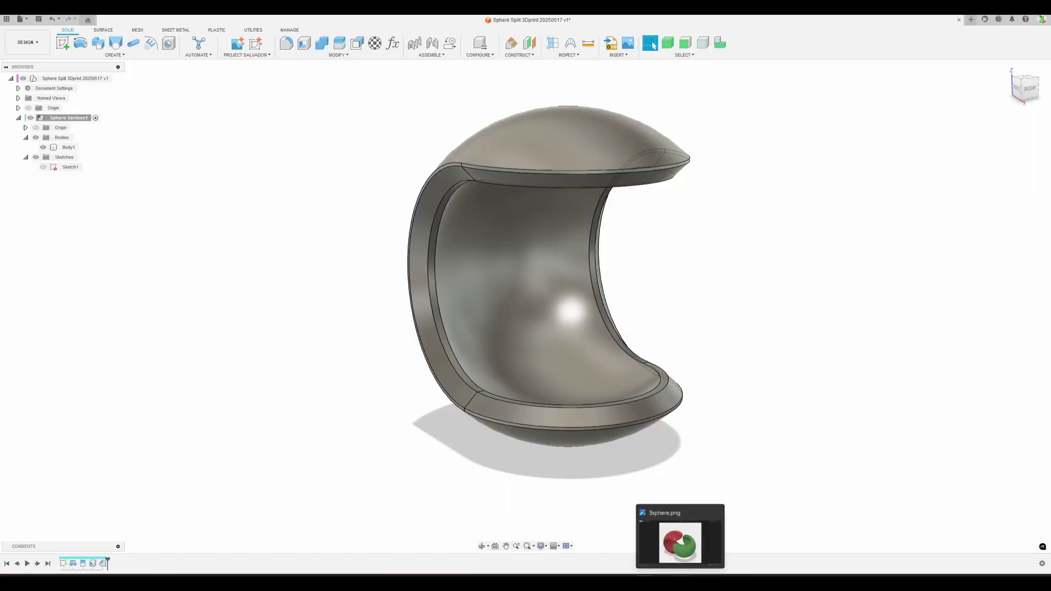
Open the 3sphere.png render in Photos and advance to the printed purple split ball photo
left_click(682, 539)
key("Right")
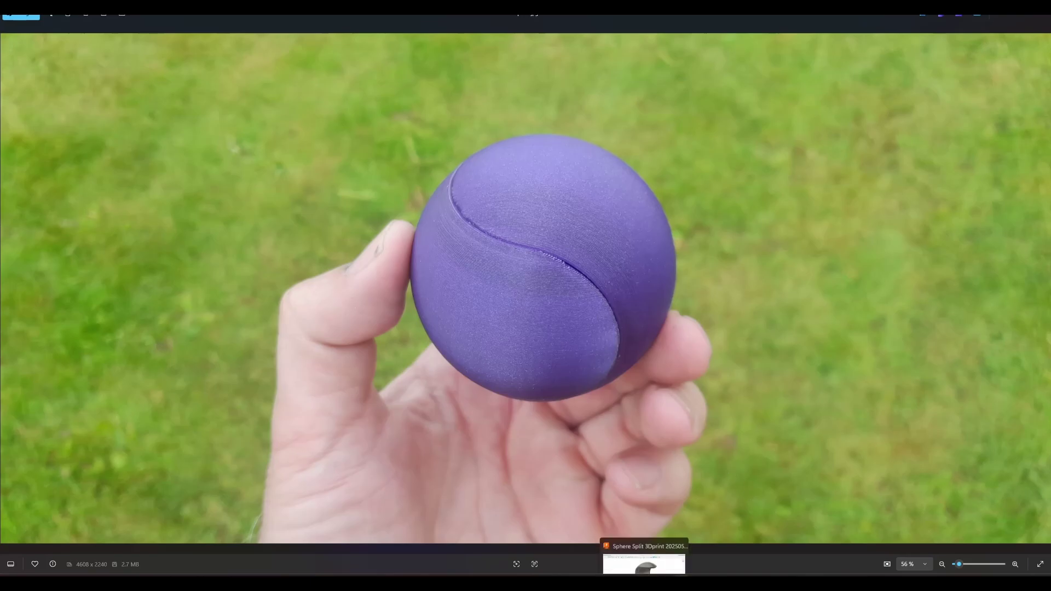
Bring Fusion 360 back and orbit the teal chamfered shell to a front view
left_click(645, 561)
left_click(663, 382)
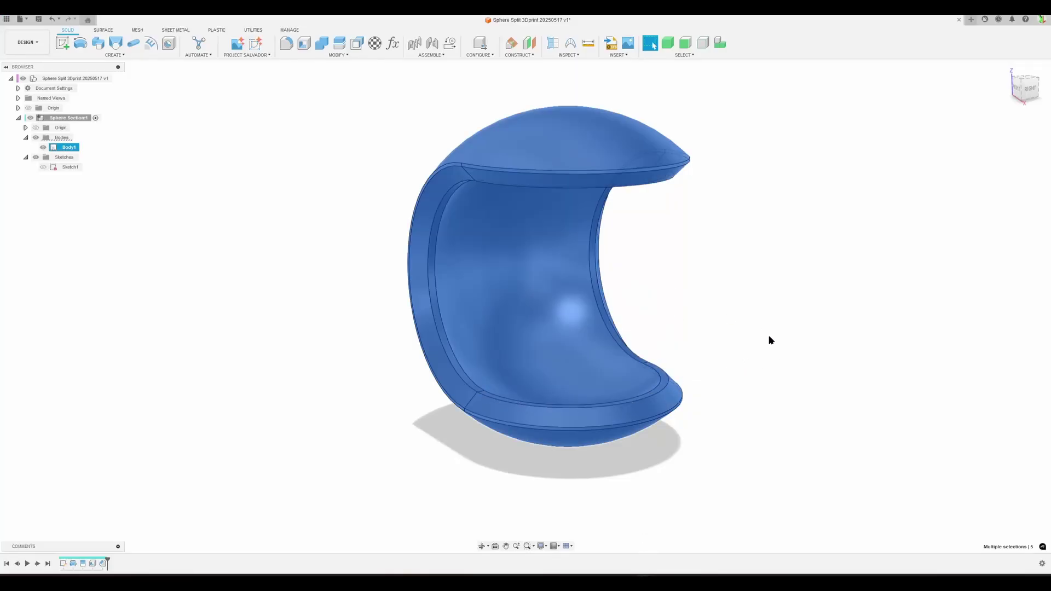
left_click(764, 345)
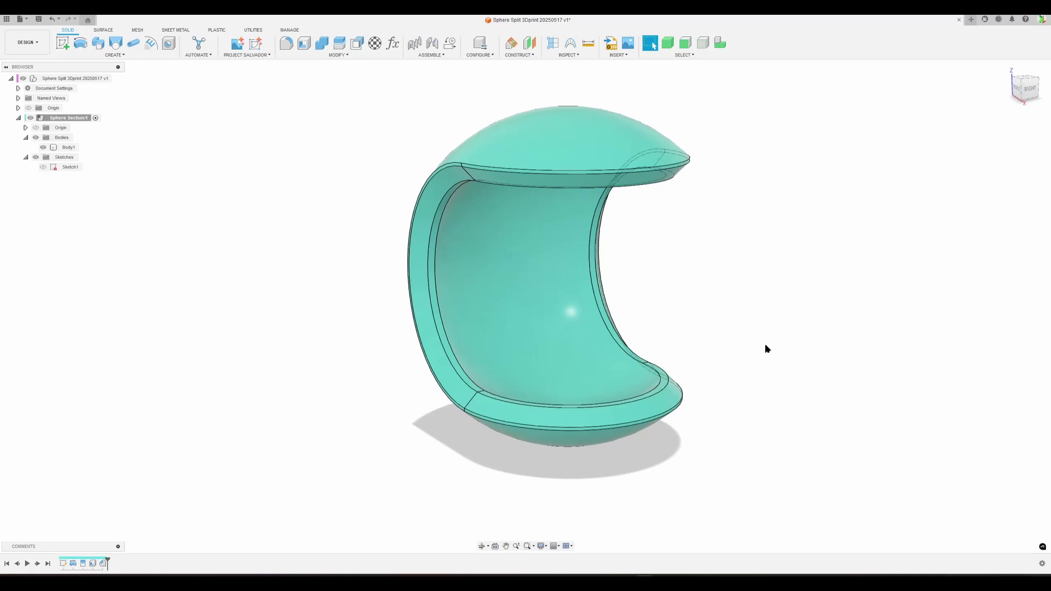
middle_click_drag(776, 352, 730, 352, "shift")
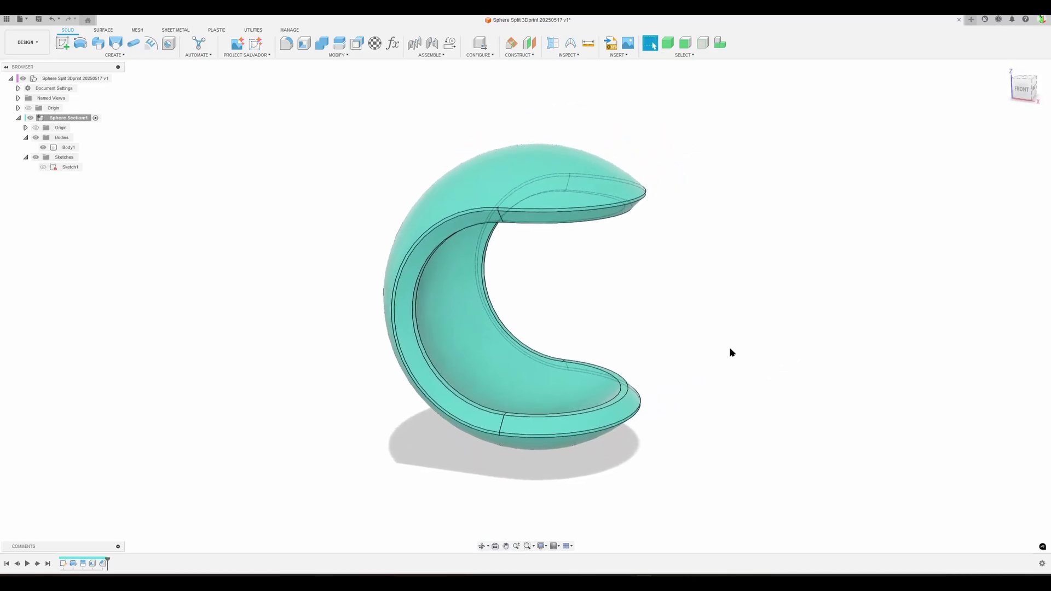
scroll(728, 351, "up", 2)
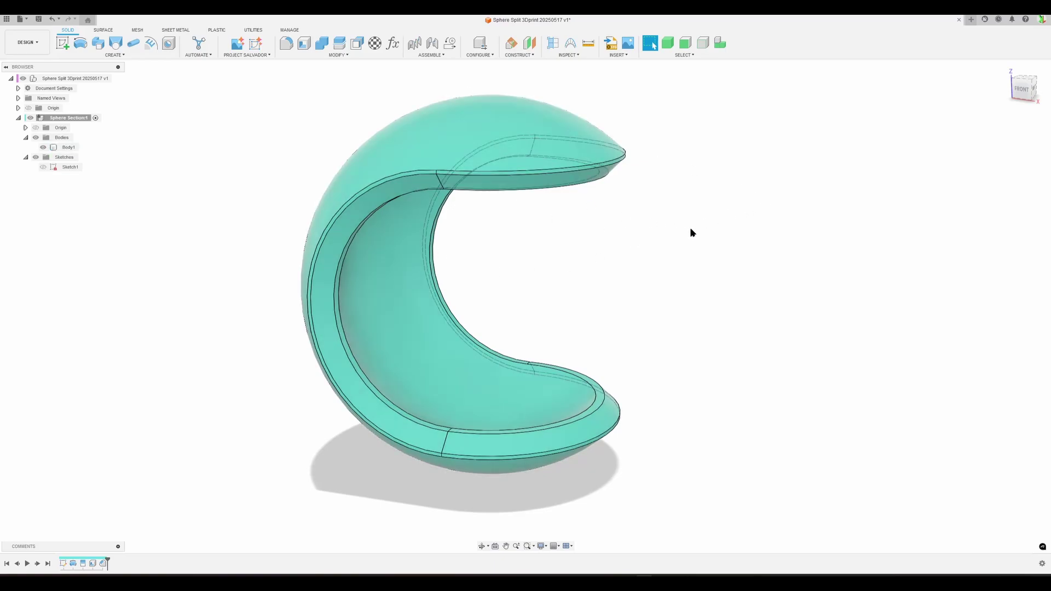
Activate the root component, copy Sphere Section:1, and call up the root's paste options
scroll(682, 232, "down", 1)
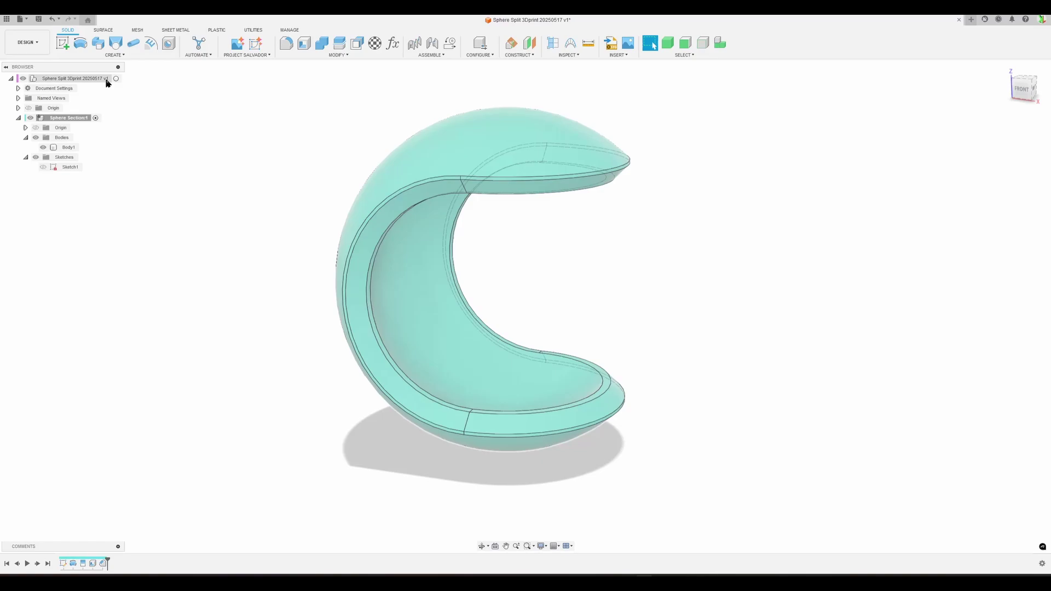
left_click(117, 79)
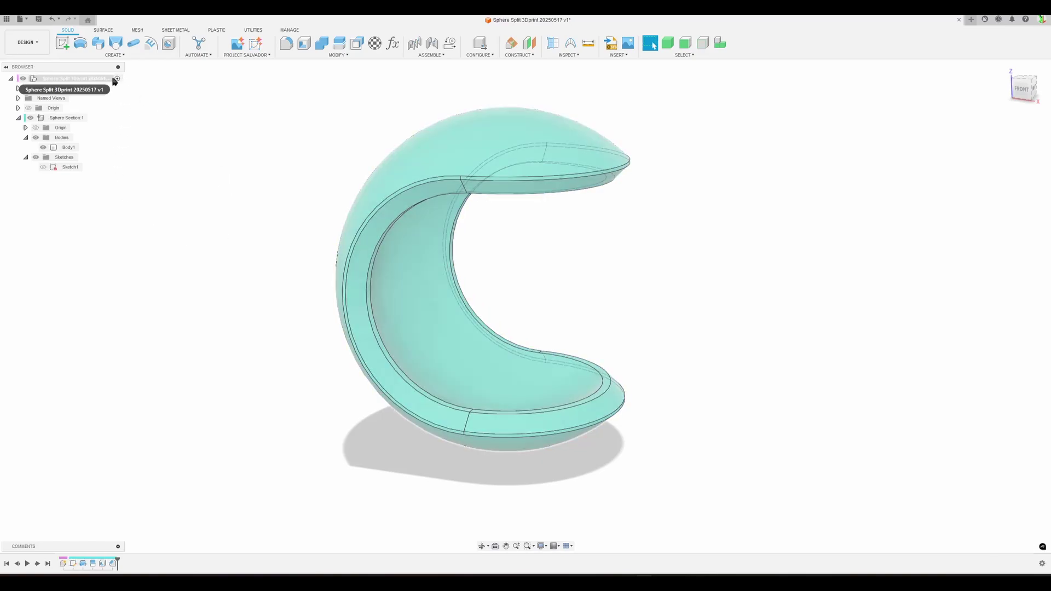
right_click(64, 118)
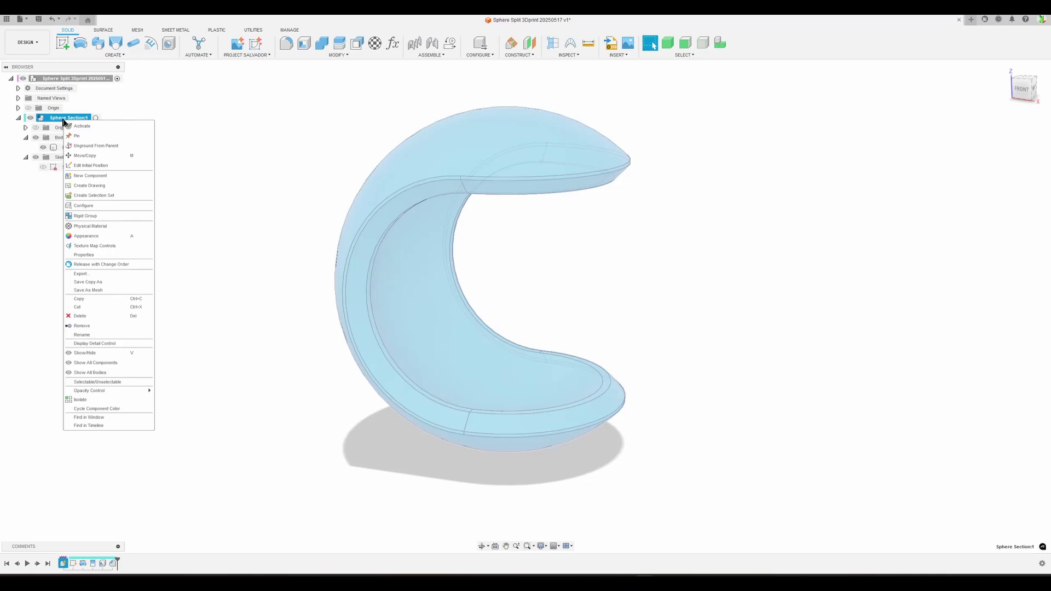
left_click(100, 299)
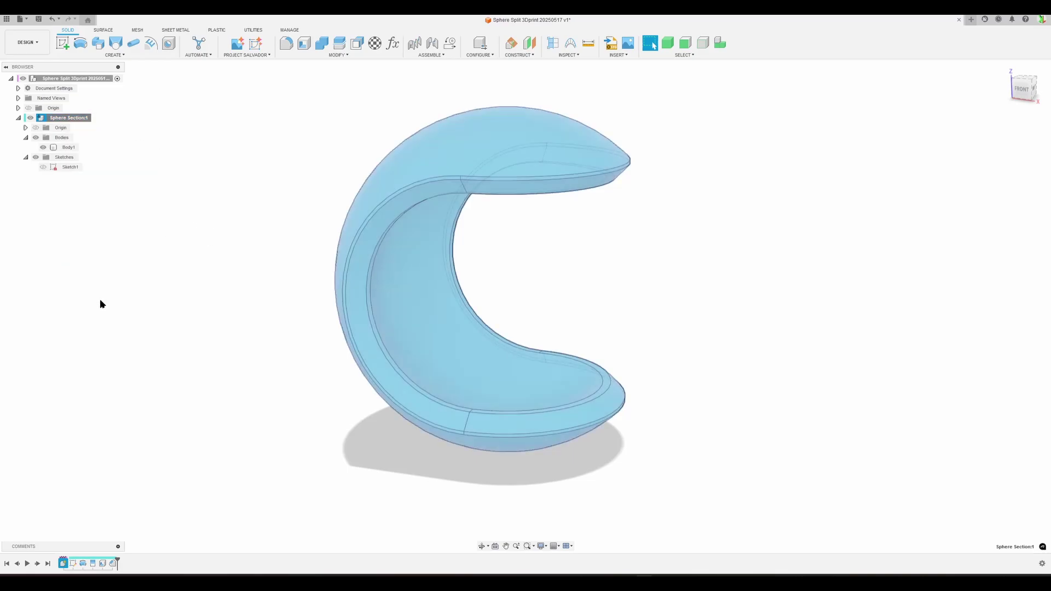
right_click(94, 81)
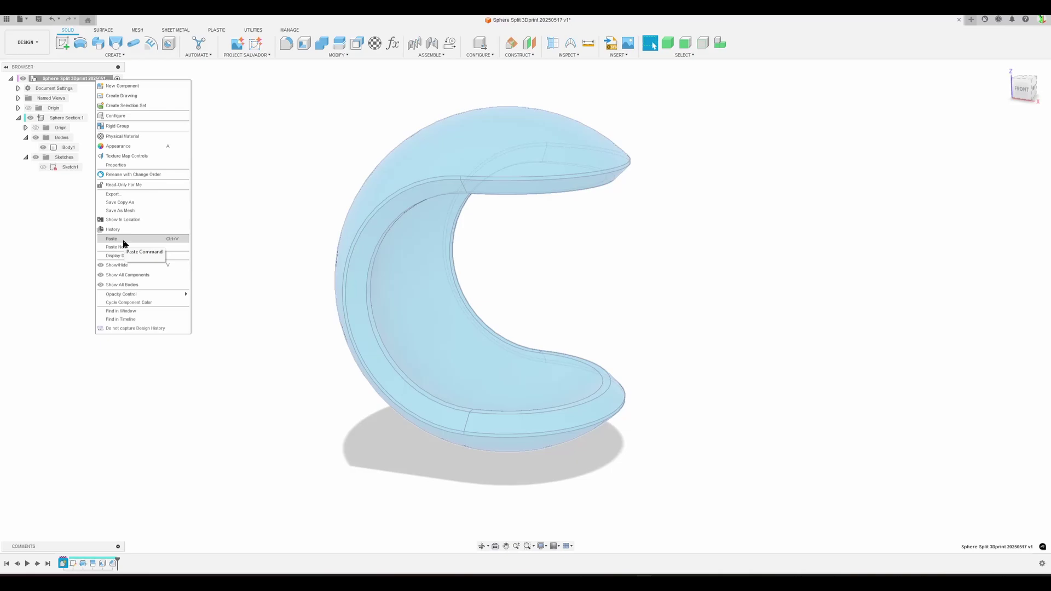
Paste the copy as Sphere Section:2 and set its rotation pivot at the origin
left_click(123, 239)
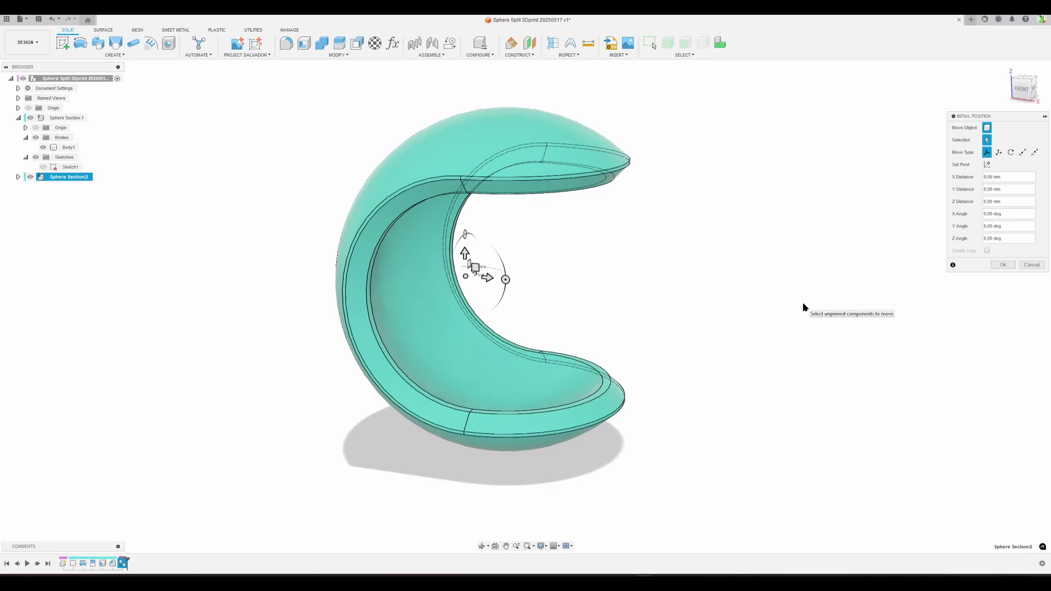
left_click(29, 108)
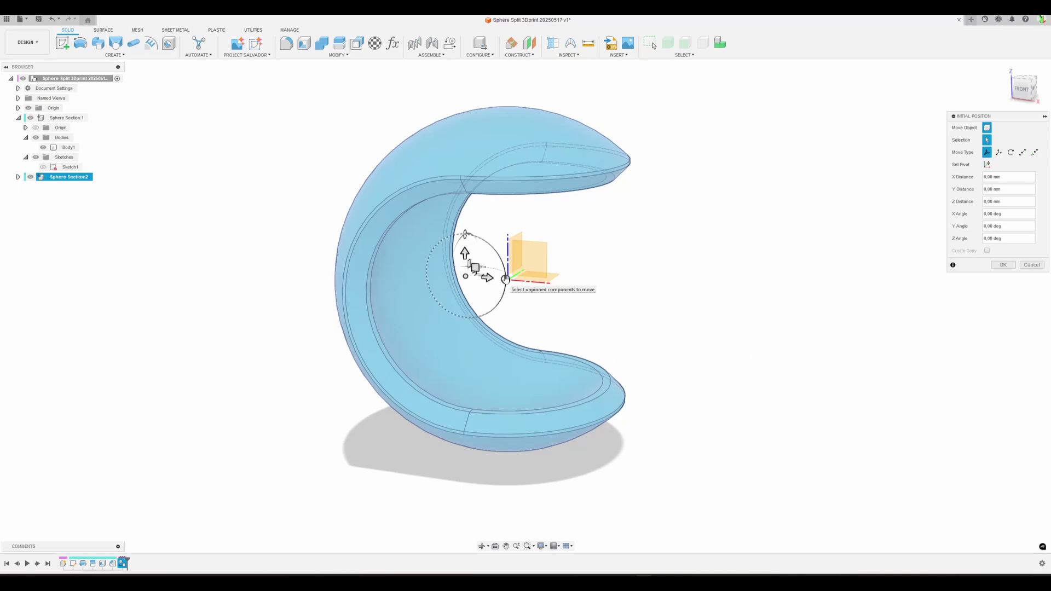
left_click(988, 165)
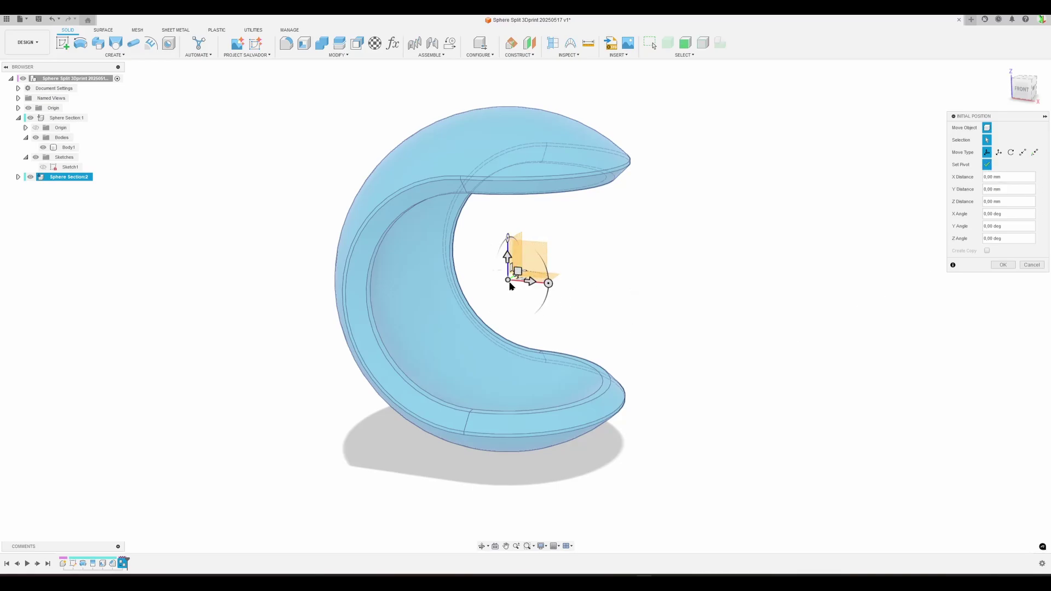
left_click(988, 165)
Rotate Sphere Section:2 180° about Y and 90° about X to close the sphere
left_click_drag(548, 283, 535, 313)
type("180")
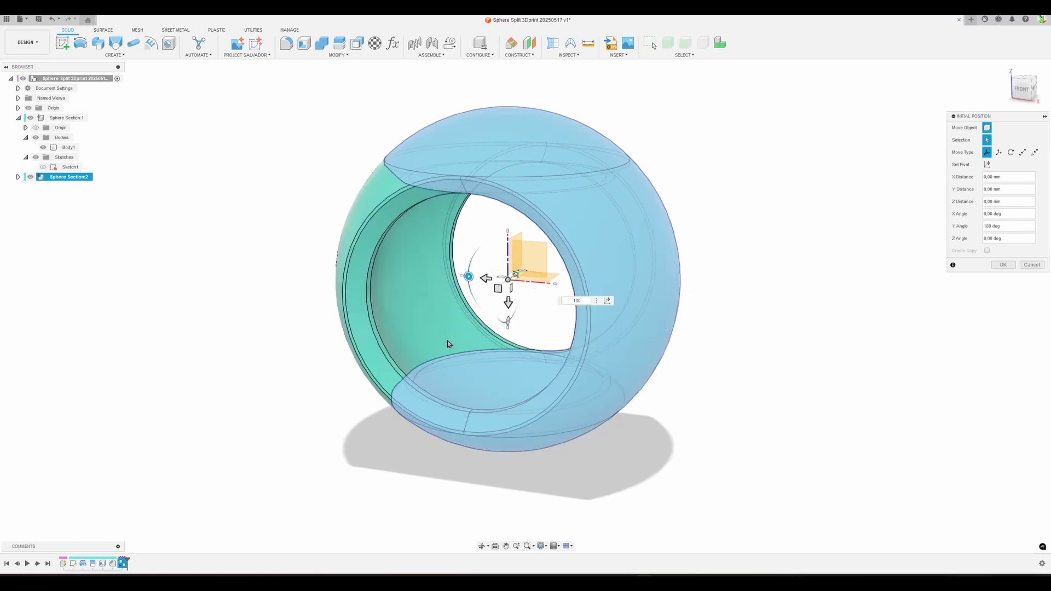
left_click_drag(509, 323, 527, 310)
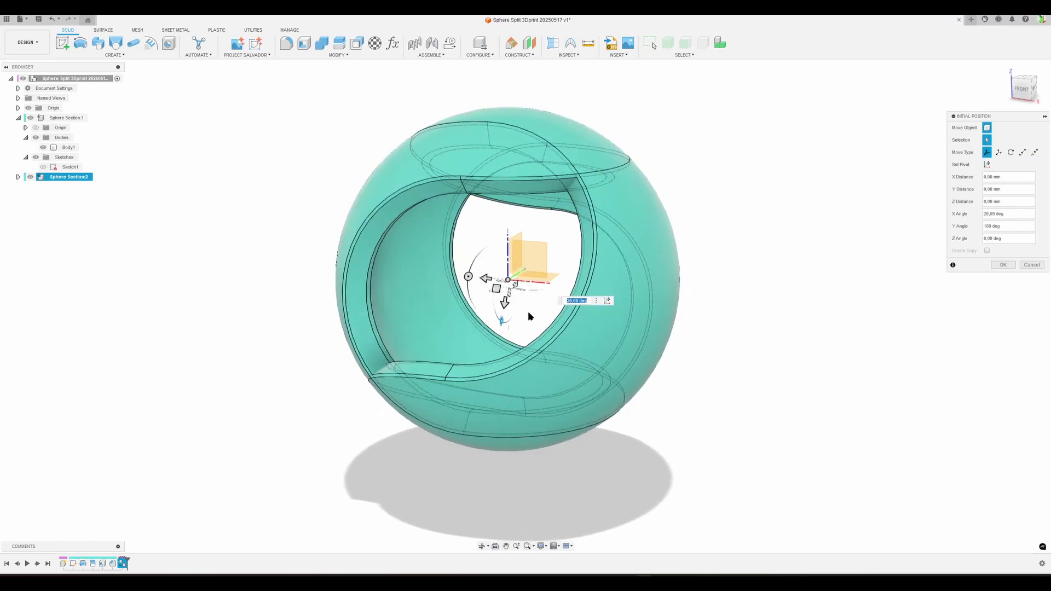
type("90")
key("Return")
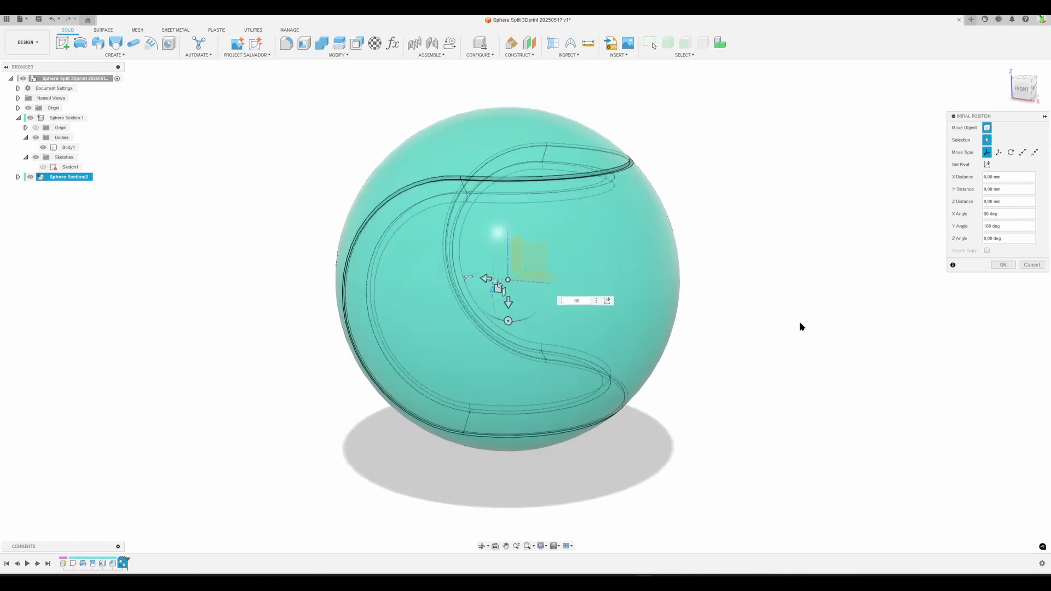
left_click(1005, 266)
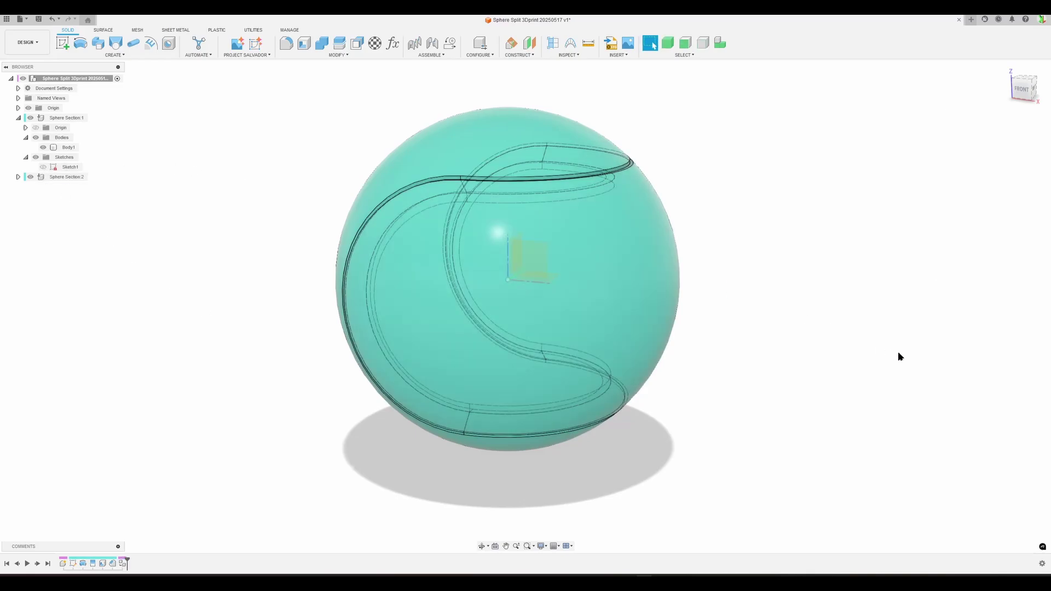
Hide the origin and orbit the closed sphere to inspect its S-seam
middle_click_drag(777, 384, 755, 399, "shift")
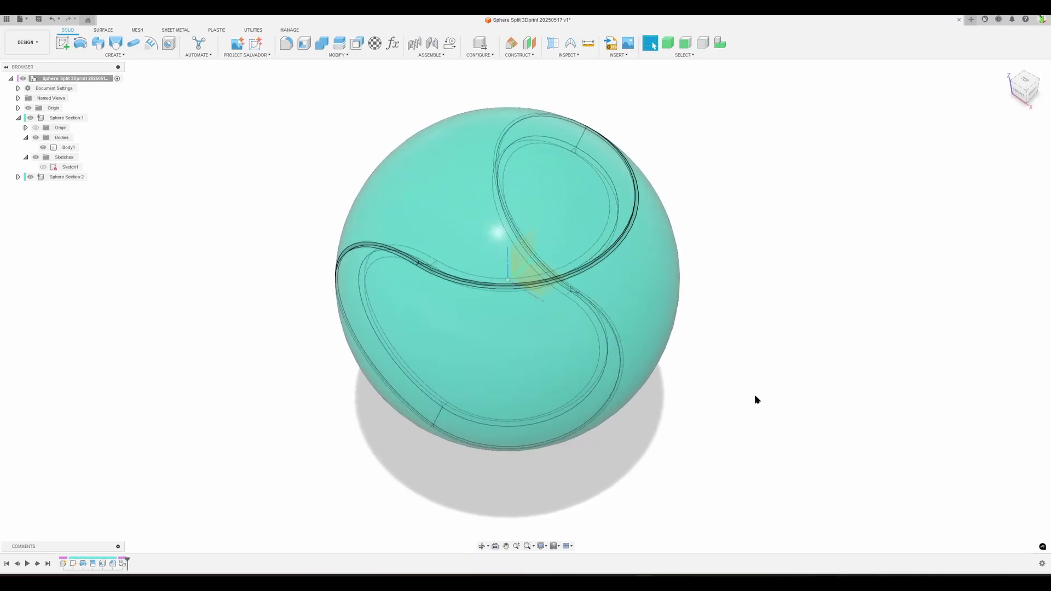
left_click(536, 136)
left_click(1006, 259)
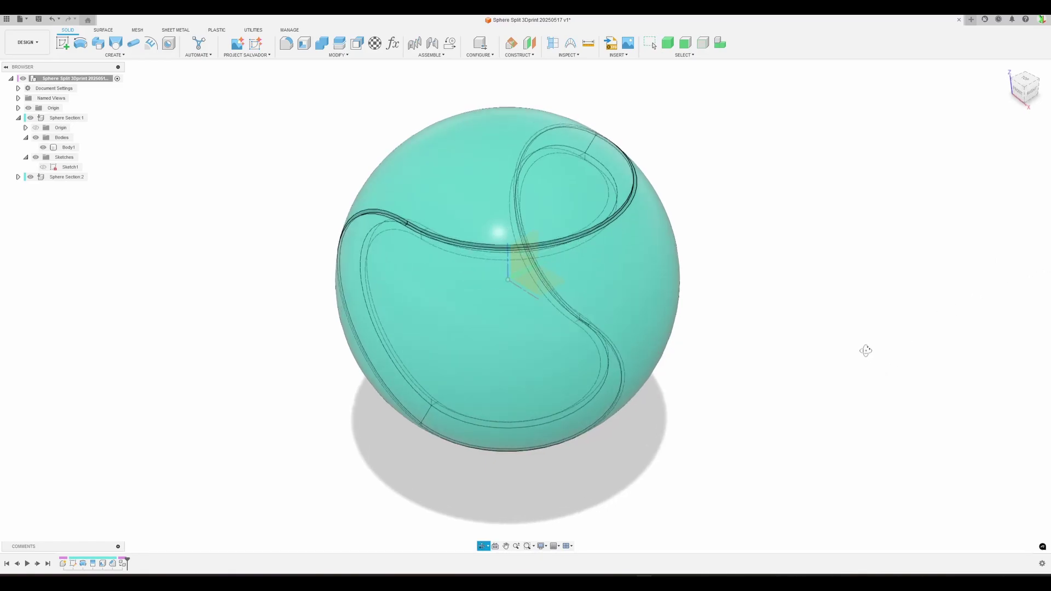
left_click(28, 107)
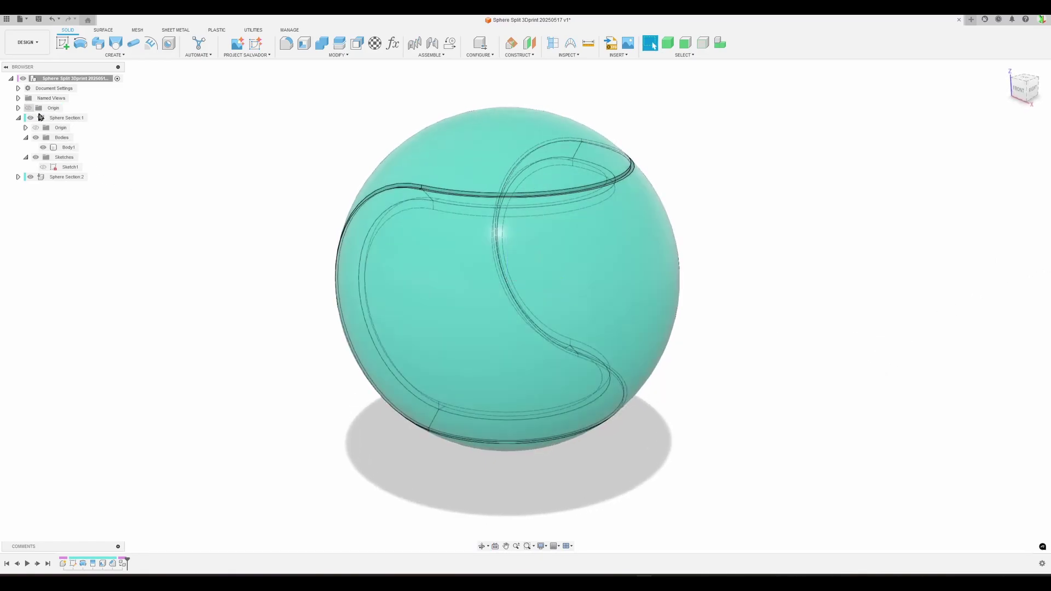
mouse_move(815, 291)
middle_mouse_down("shift")
mouse_move(831, 296)
mouse_move(821, 290)
middle_mouse_up("shift")
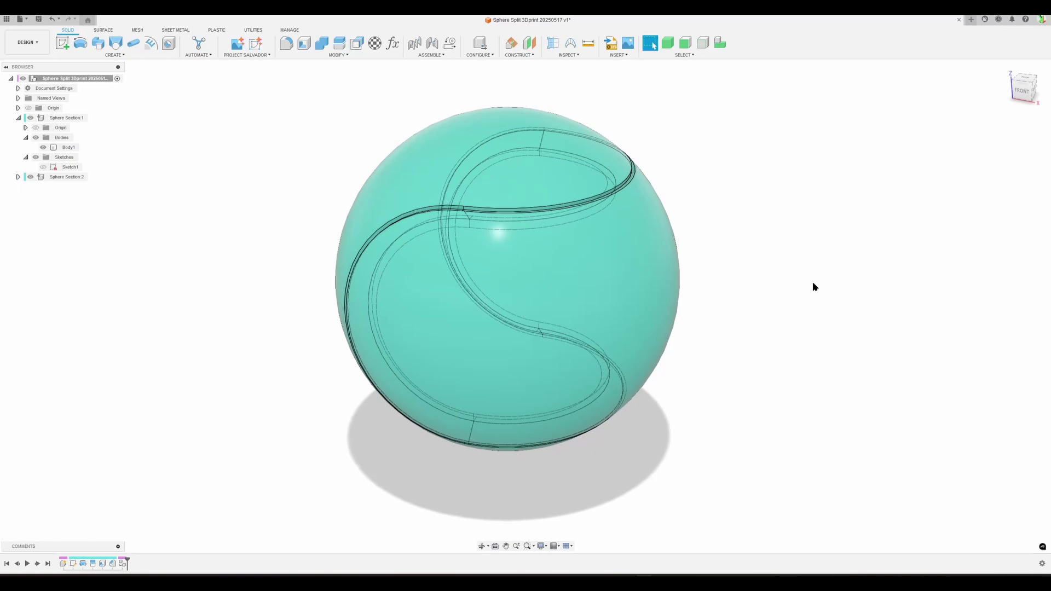
Run an Interference check on both sphere sections, which reports no interferences
left_click(574, 55)
left_click(577, 72)
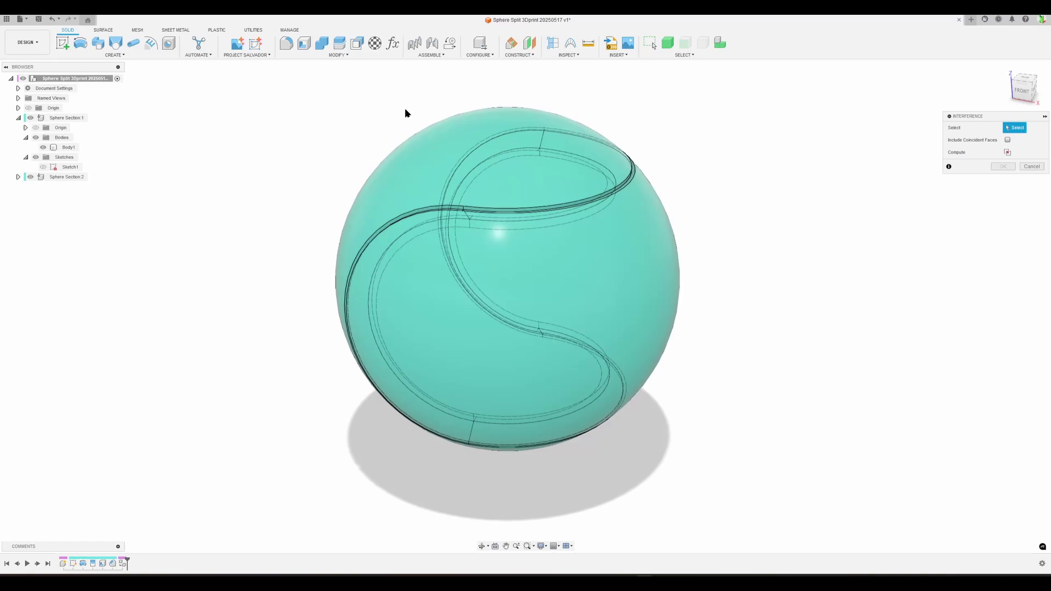
left_click(408, 145)
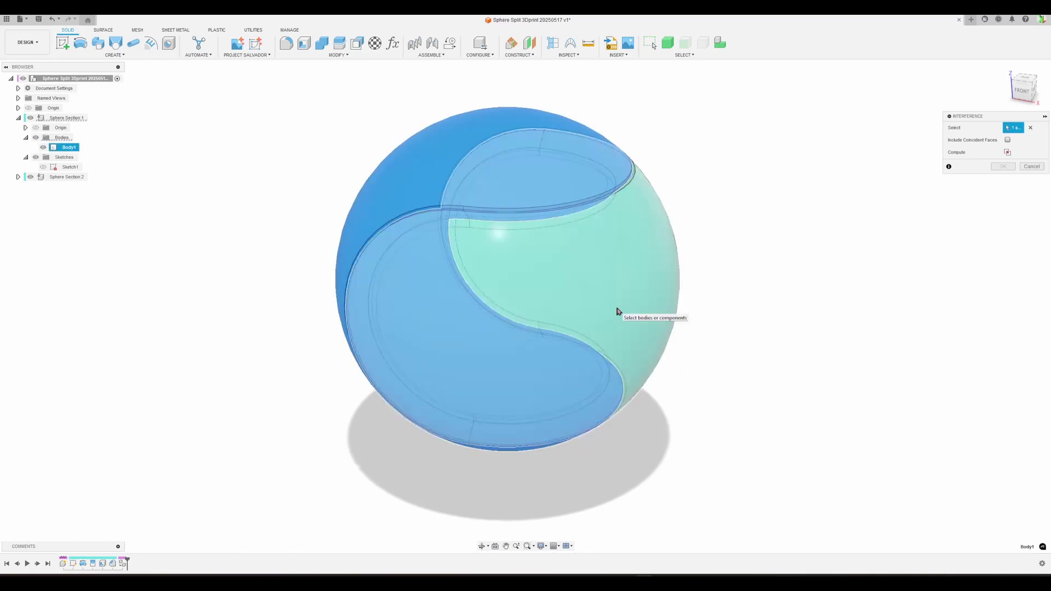
left_click(618, 310)
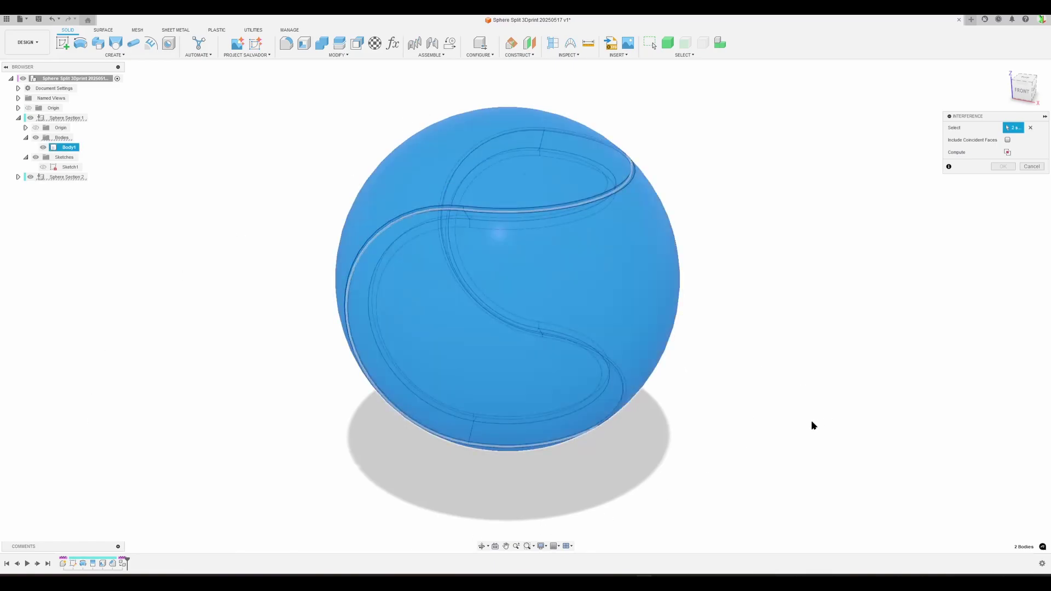
left_click(1007, 153)
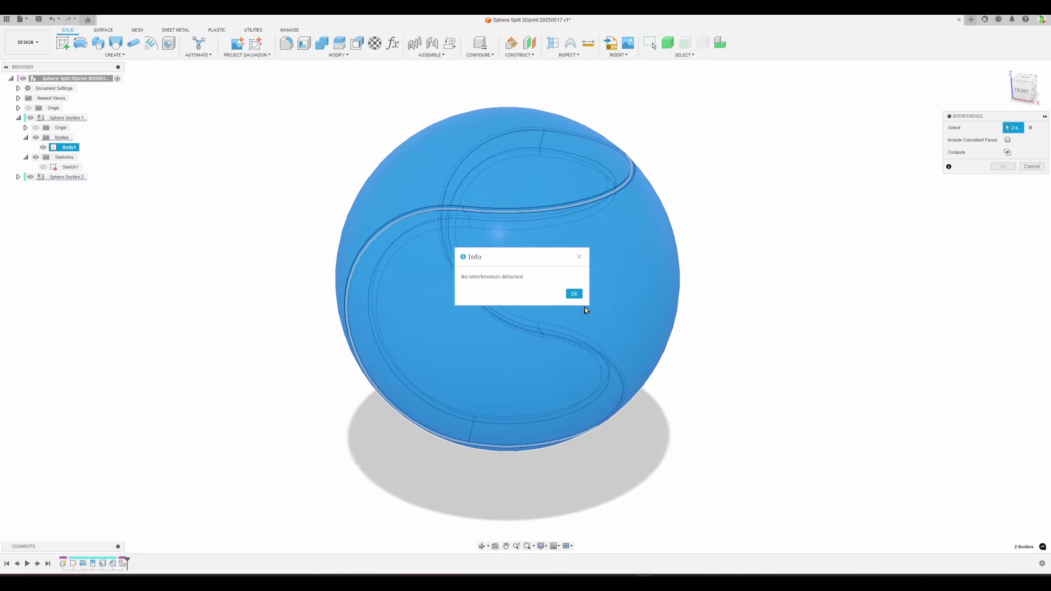
left_click(574, 294)
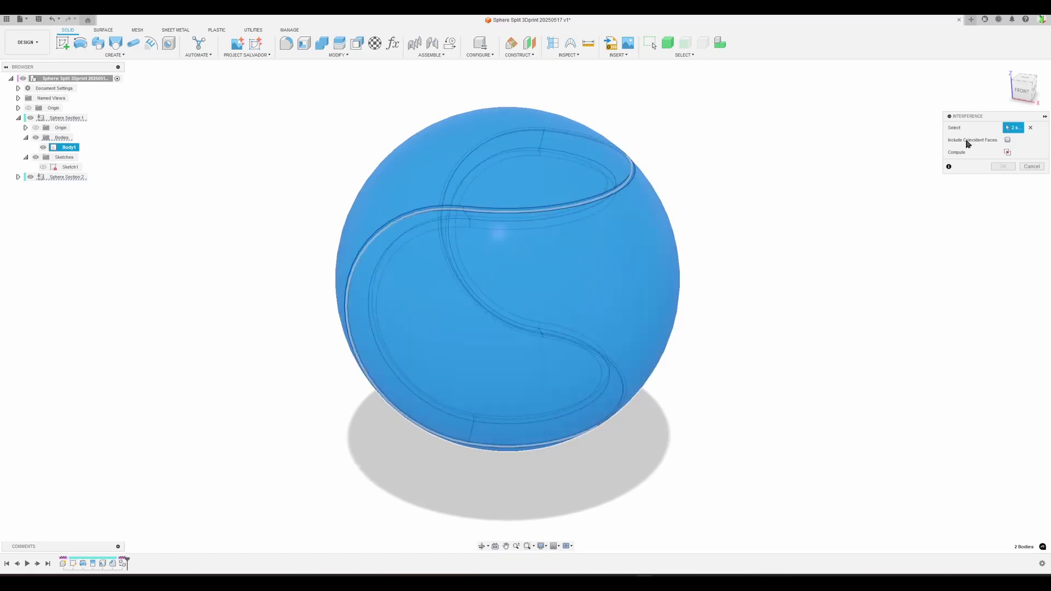
Recompute with coincident faces included, review the 0.00 mm³ overlap from several angles, and accept
left_click(1008, 153)
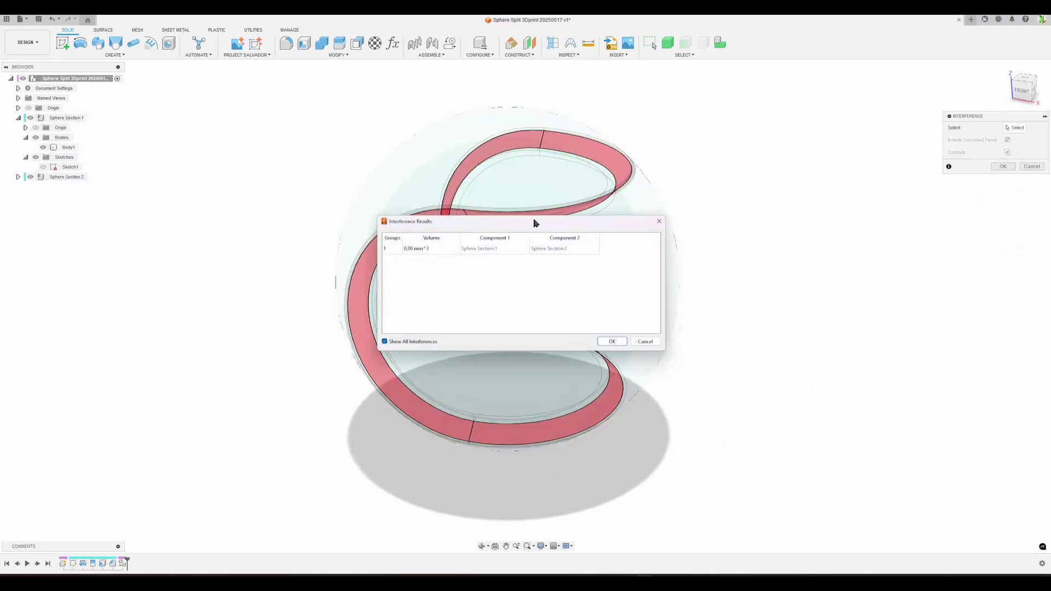
left_click_drag(534, 222, 811, 129)
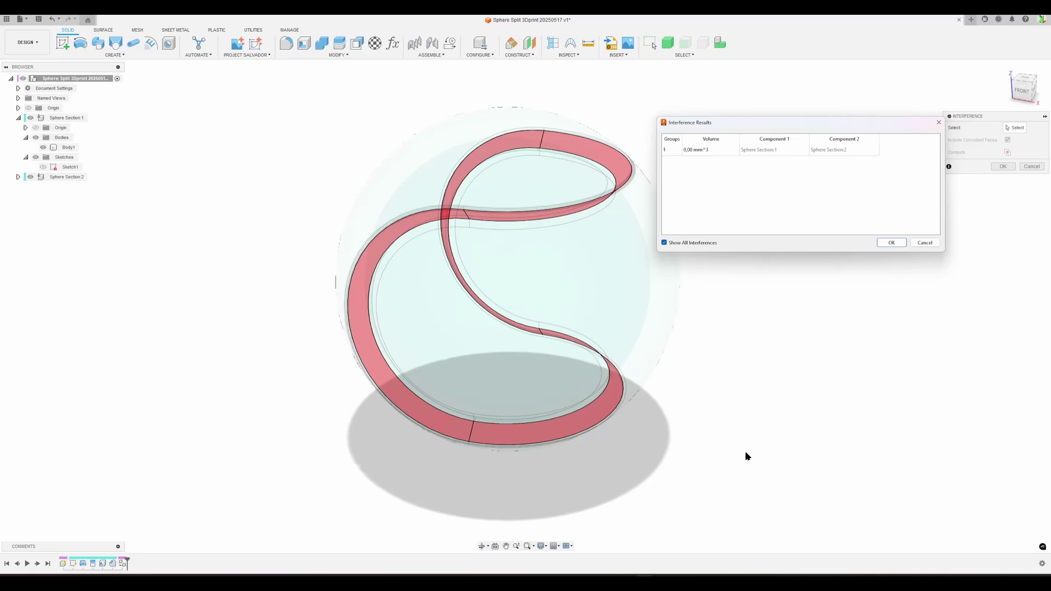
middle_click_drag(702, 432, 635, 462, "shift")
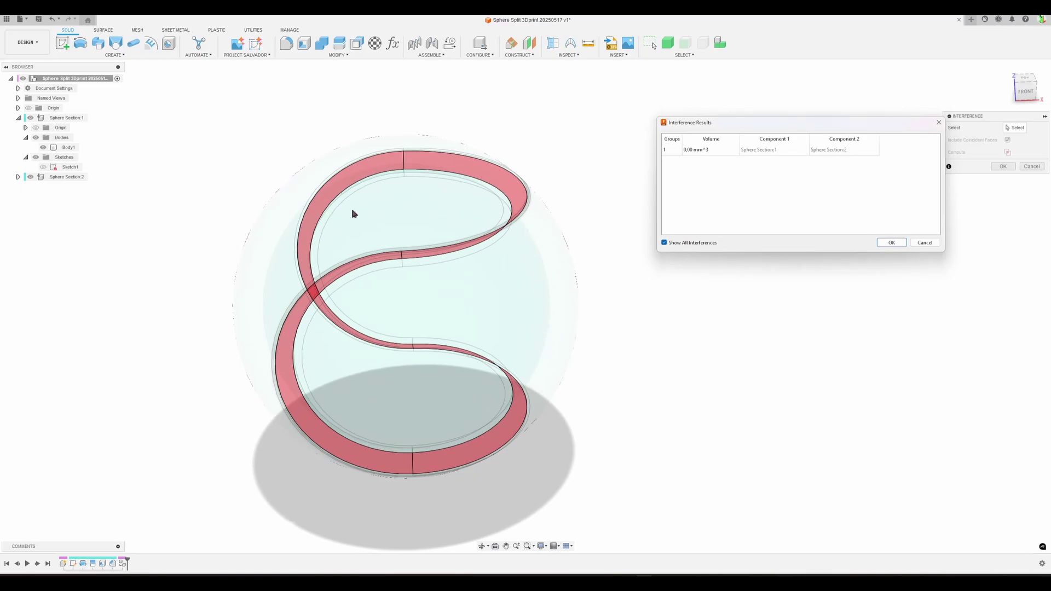
middle_click_drag(675, 443, 422, 203, "shift")
middle_click_drag(653, 427, 852, 303, "shift")
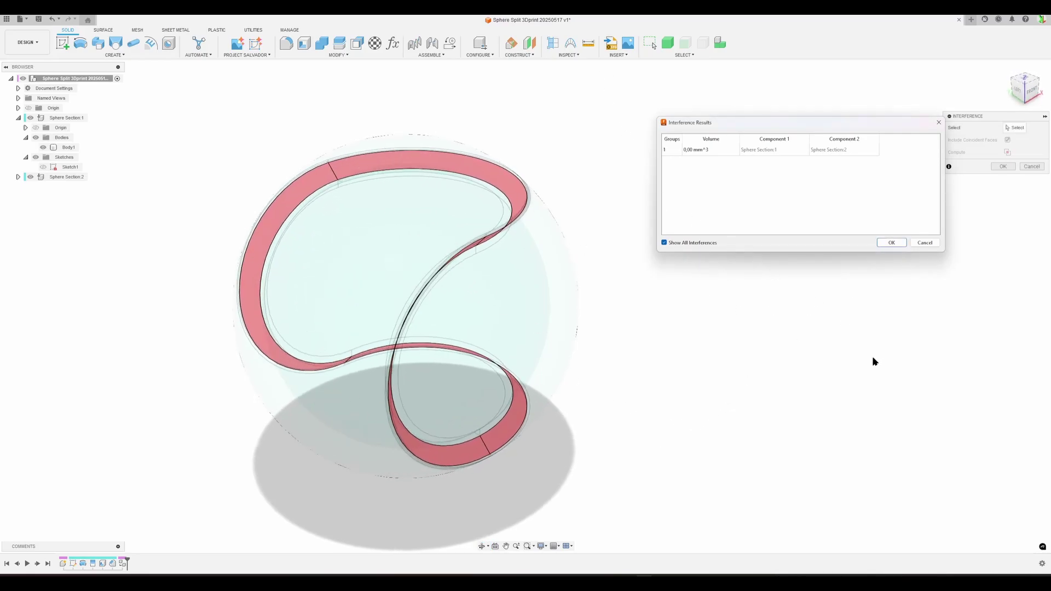
left_click(891, 242)
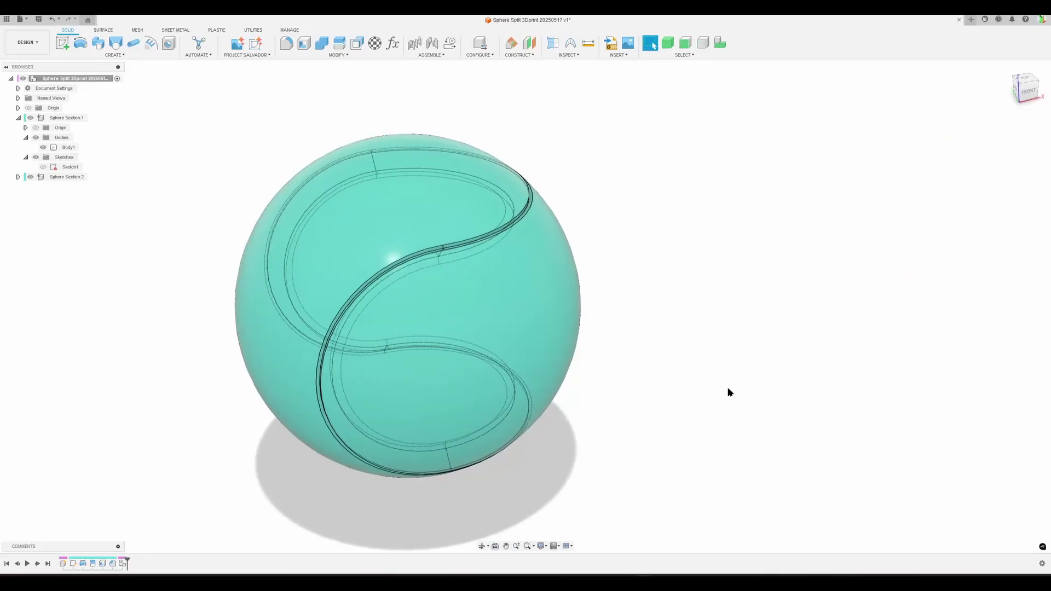
Toggle Sphere Section 2's visibility and look over the parameters list without changing anything
left_click(30, 176)
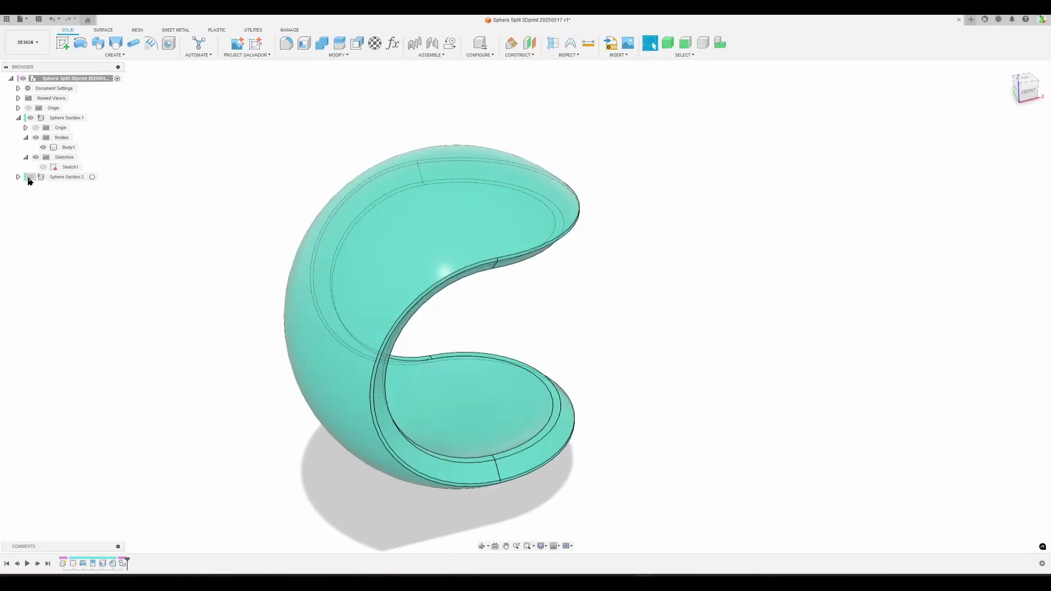
left_click(30, 177)
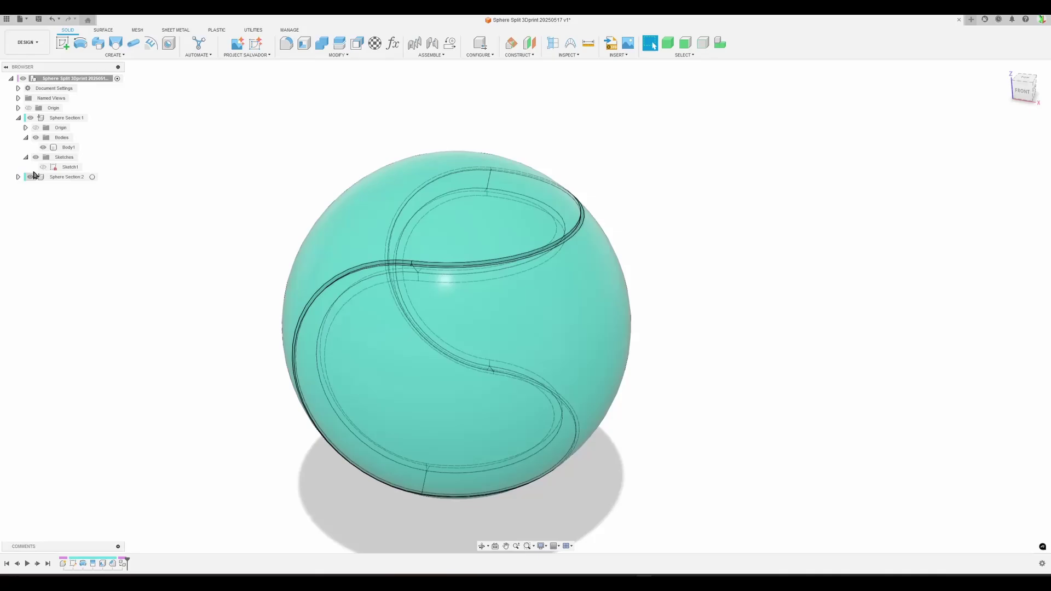
scroll(765, 316, "down", 2)
middle_click_drag(728, 392, 551, 231)
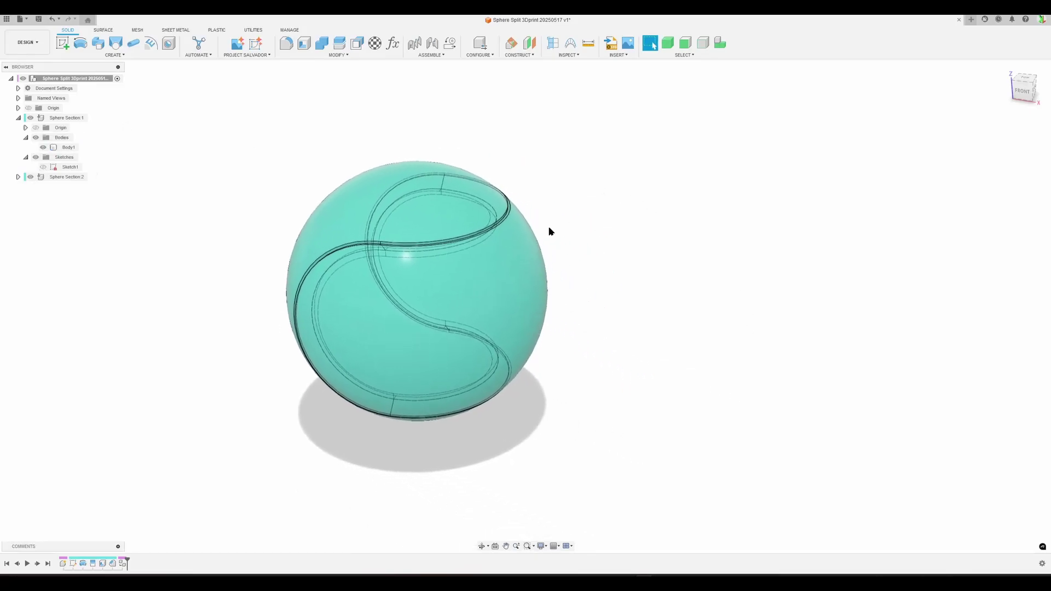
left_click(400, 50)
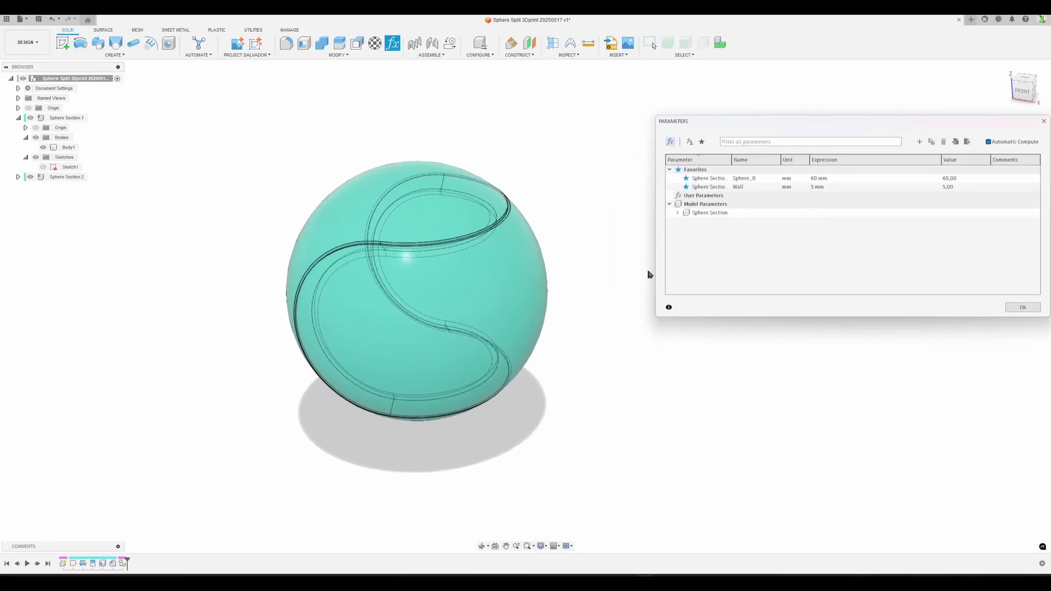
left_click(853, 188)
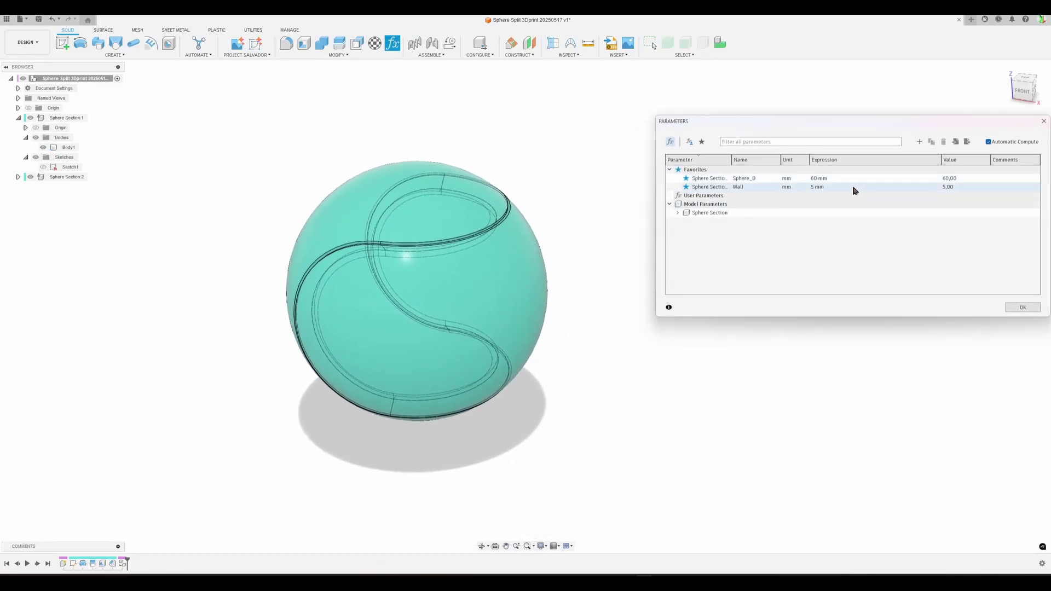
left_click(1023, 307)
left_click(29, 176)
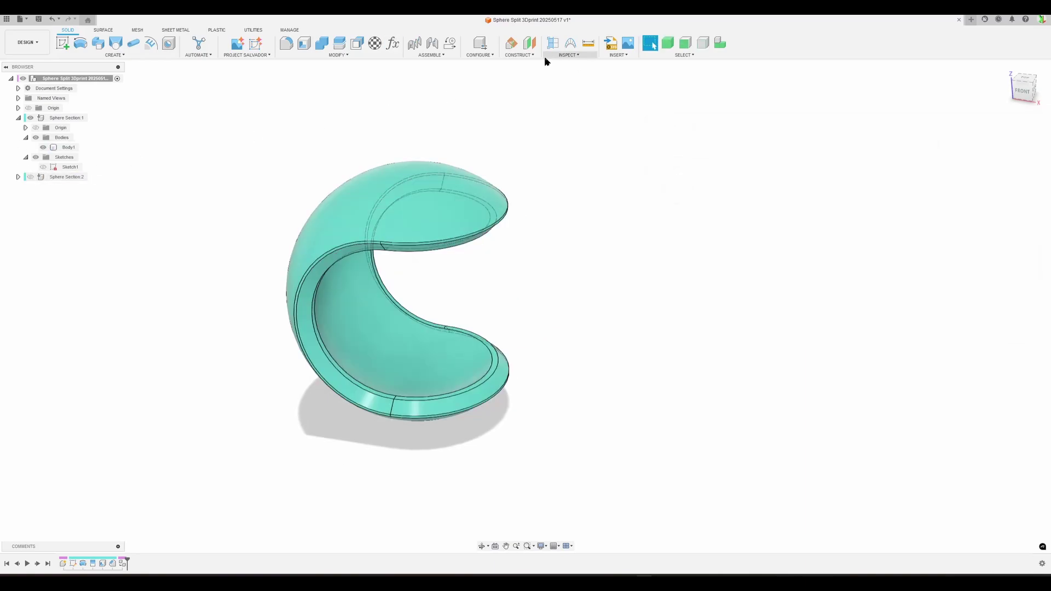
Set Wall to 6 mm and Sphere_D to 100 mm, trying 70 mm first
left_click(394, 43)
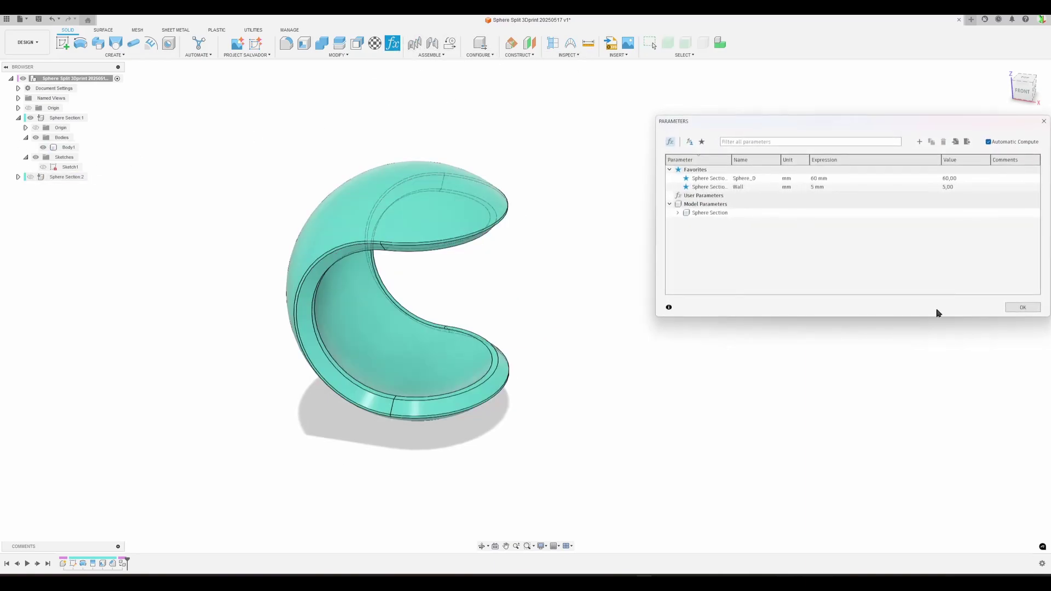
left_click(827, 187)
type("6")
key("Return")
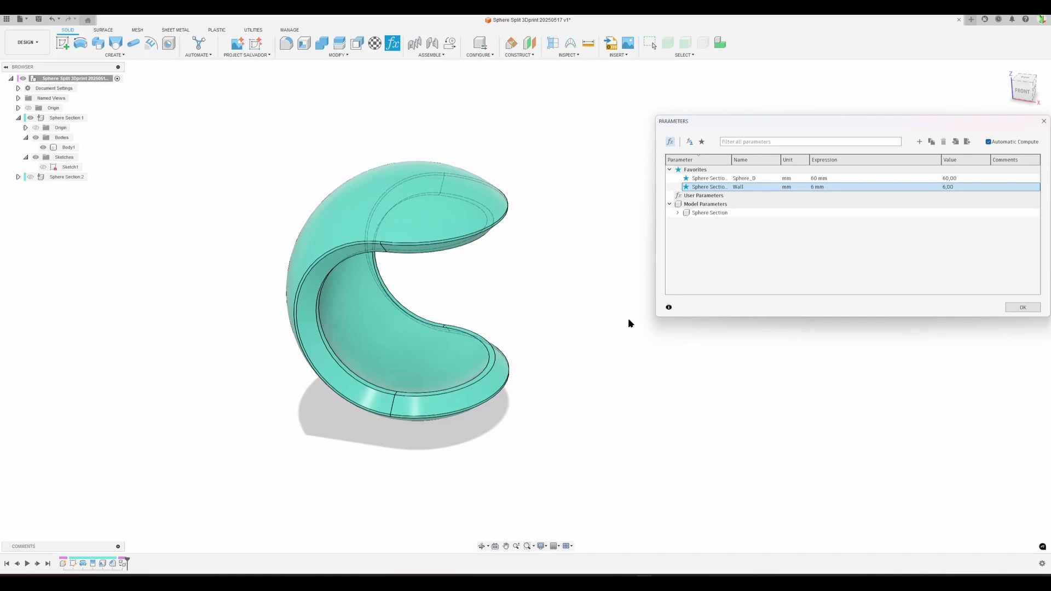
left_click(829, 179)
type("70")
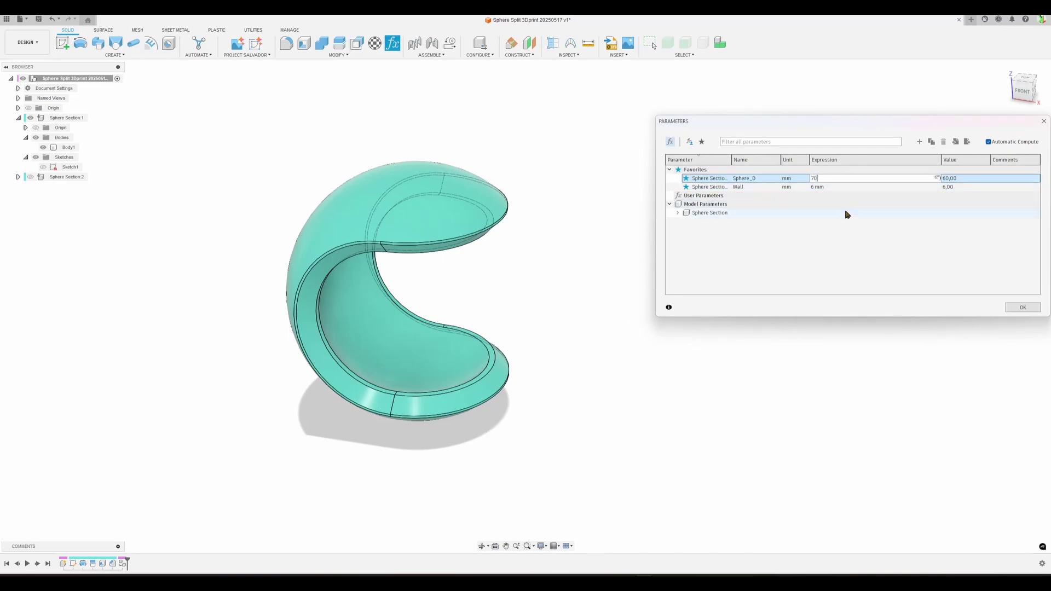
key("Return")
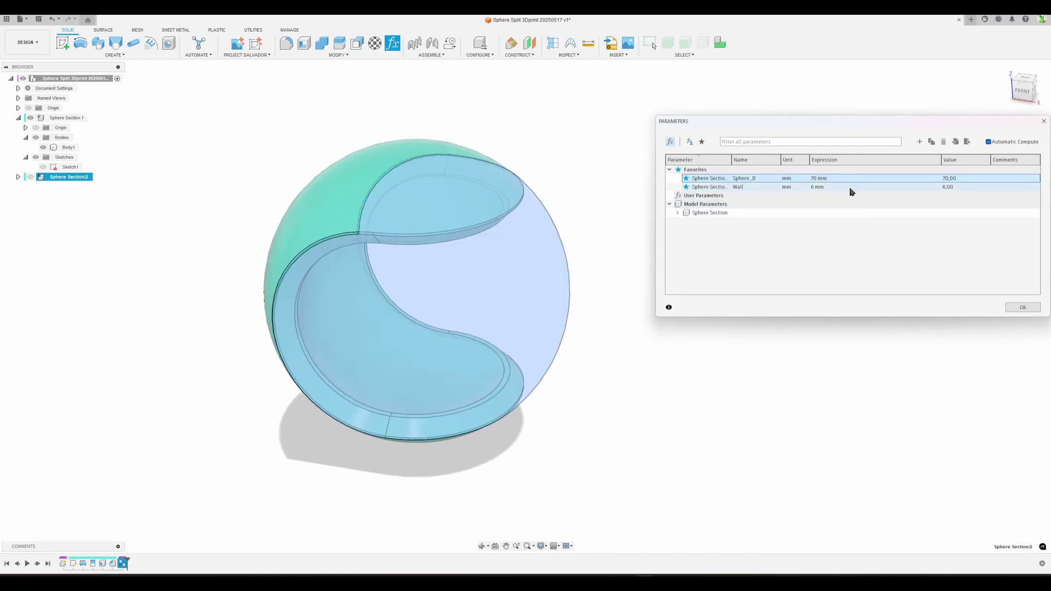
left_click(850, 180)
type("100")
key("Return")
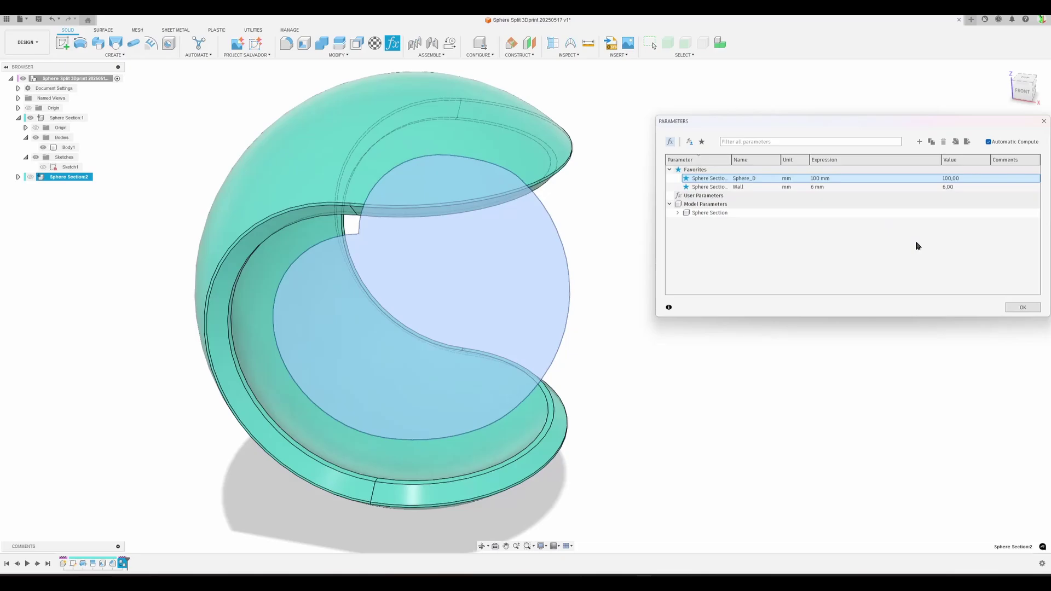
left_click(1022, 307)
With Sphere Section 2 shown, test Sphere_D at 60 mm, restore 100 mm, then hide Section 2
left_click(31, 177)
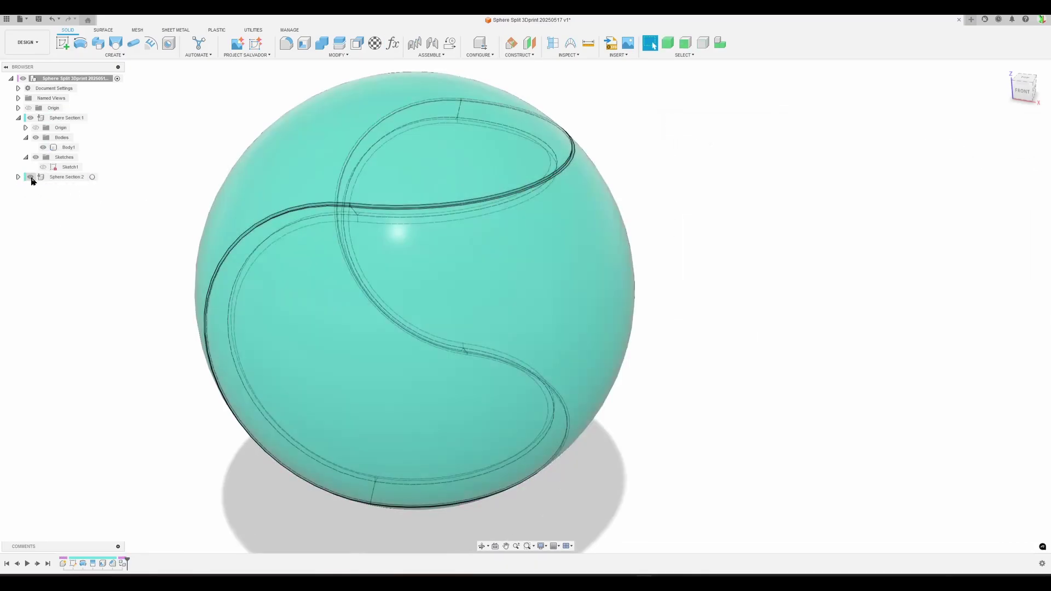
scroll(735, 314, "down", 3)
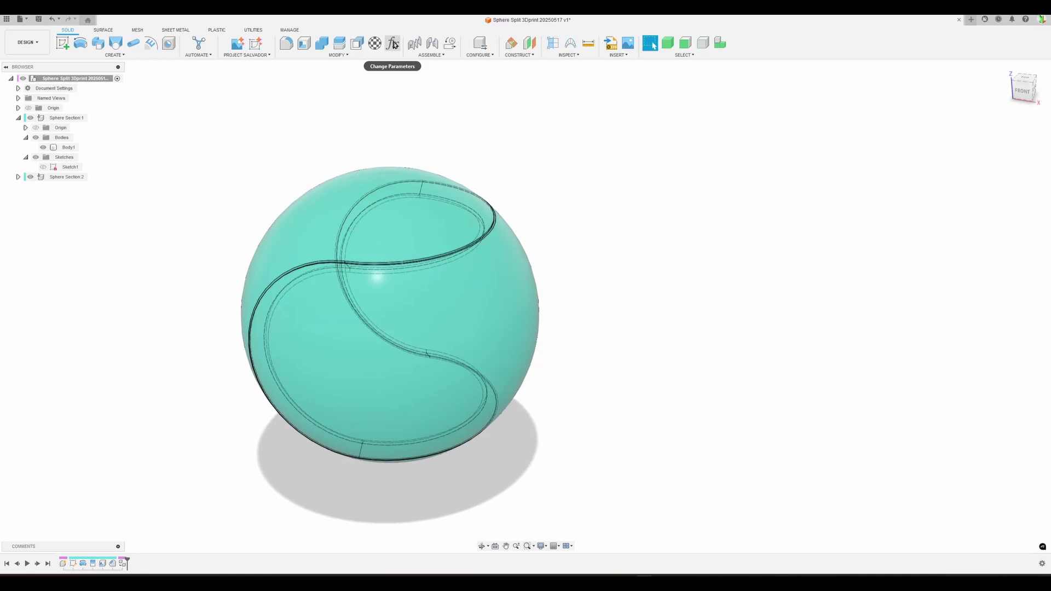
left_click(393, 44)
left_click(832, 178)
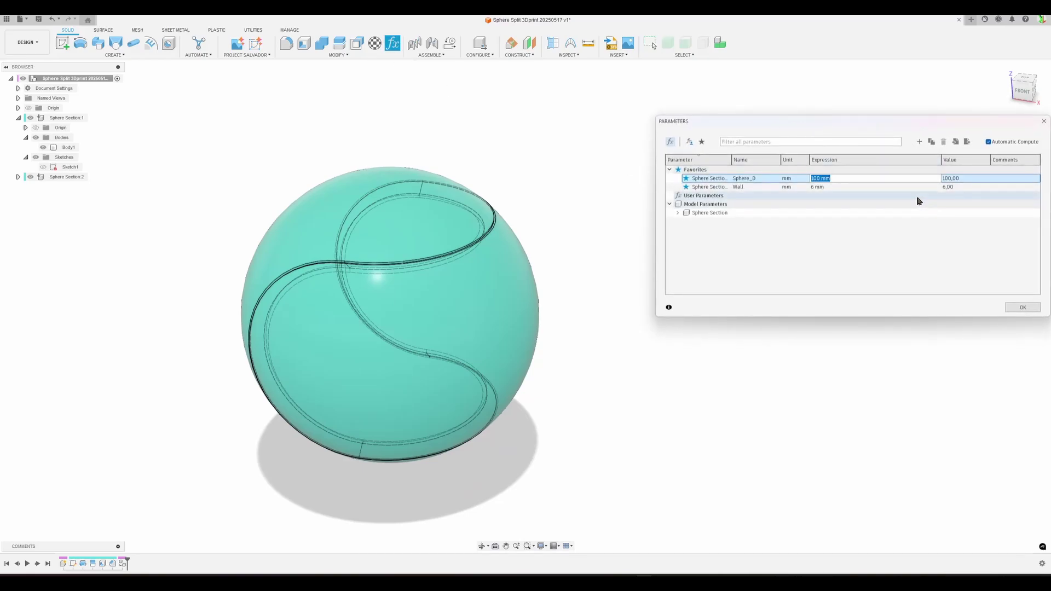
type("60")
key("Return")
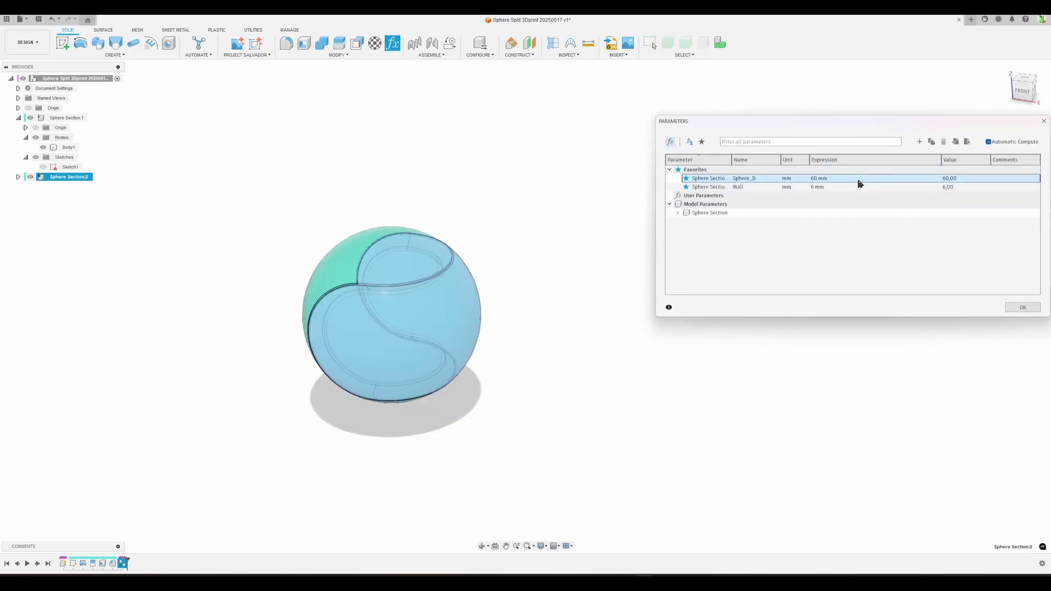
left_click(857, 179)
type("100")
key("Return")
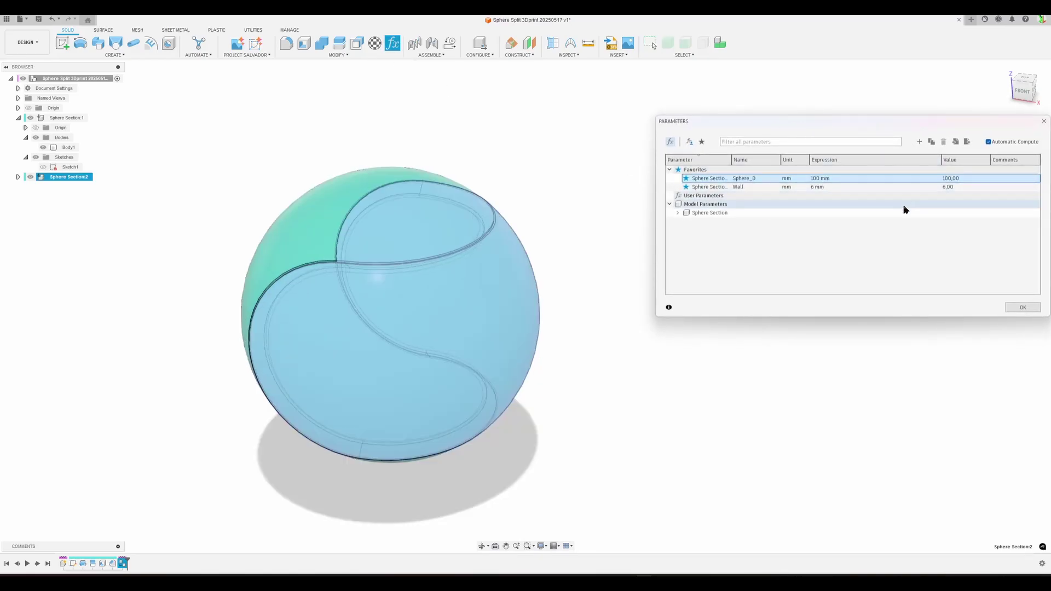
left_click(1015, 308)
left_click(30, 178)
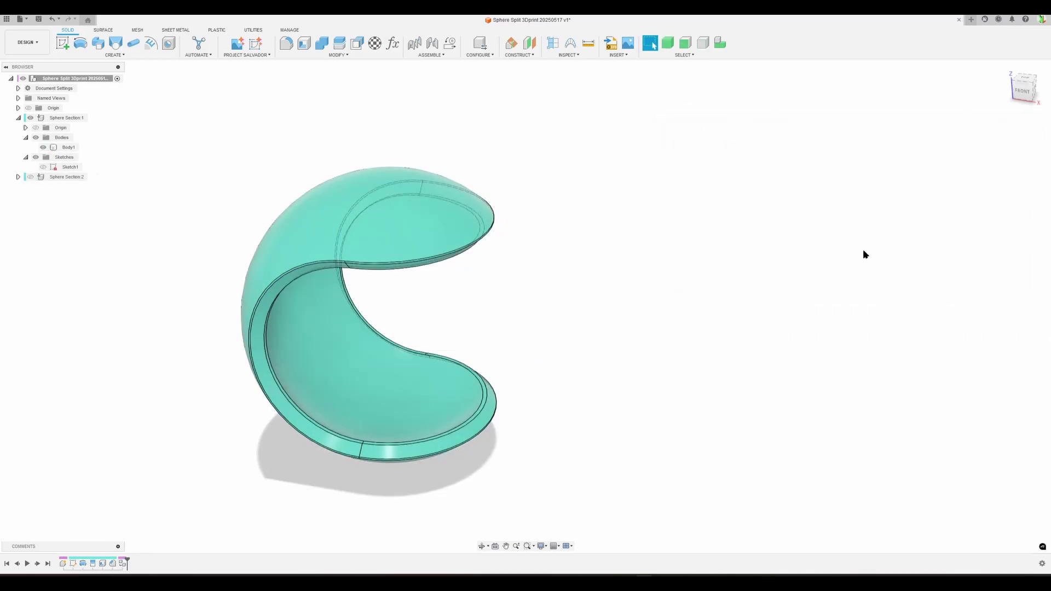
Orbit from the Front view toward the Right view to see the hollow half-shell's side
middle_click_drag(796, 286, 881, 312, "shift")
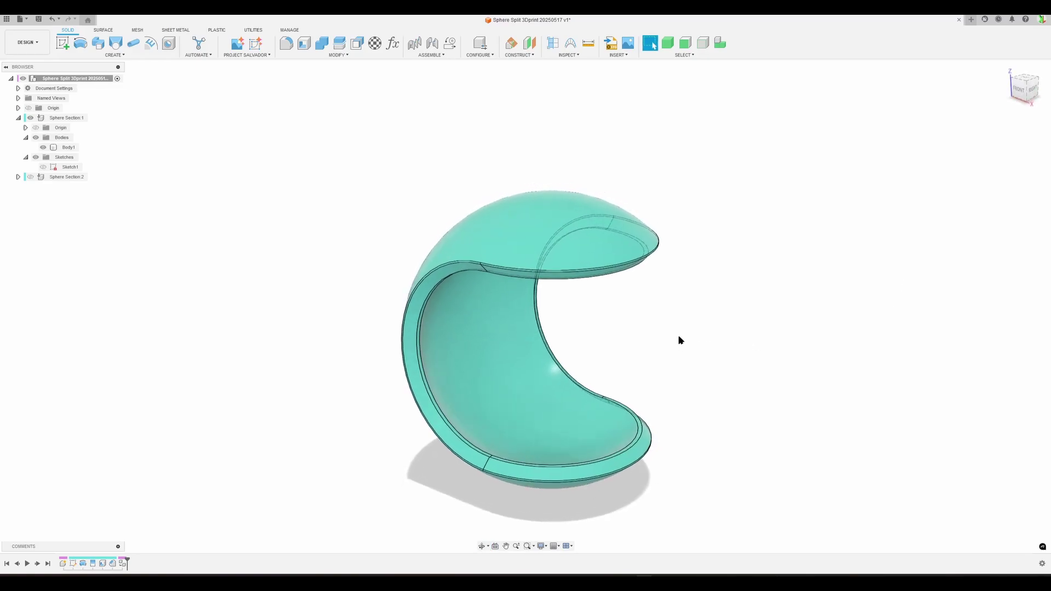